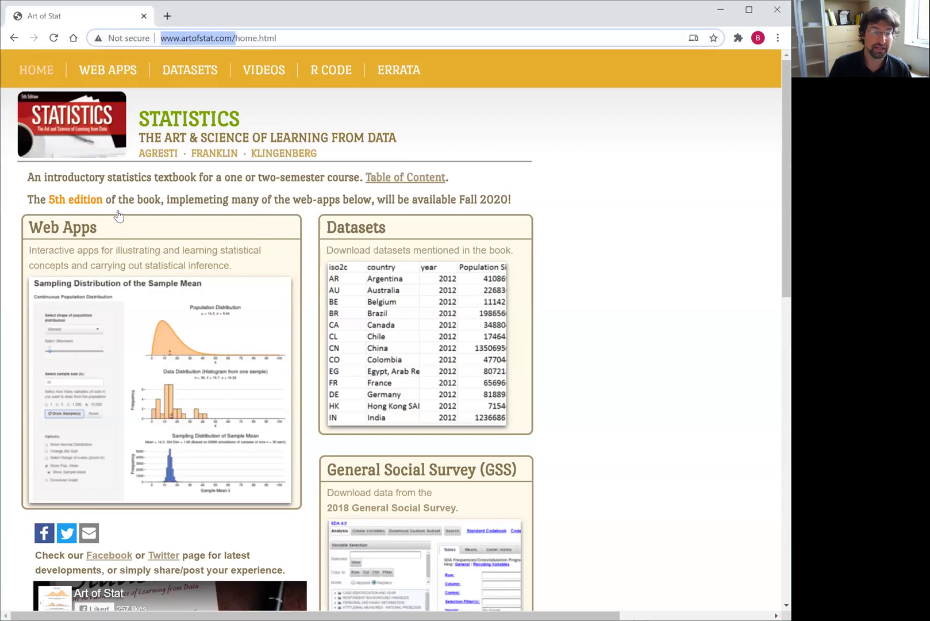
Launch the Mean vs. Median app from the Art of Stat Web Apps page.
click(106, 74)
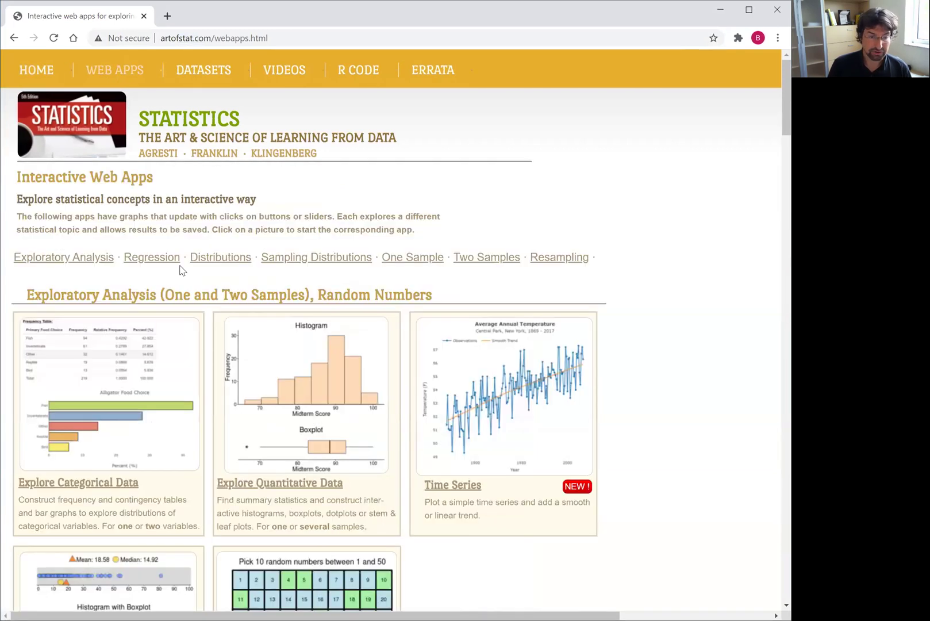
scroll(181, 269, down, 2)
scroll(182, 269, down, 3)
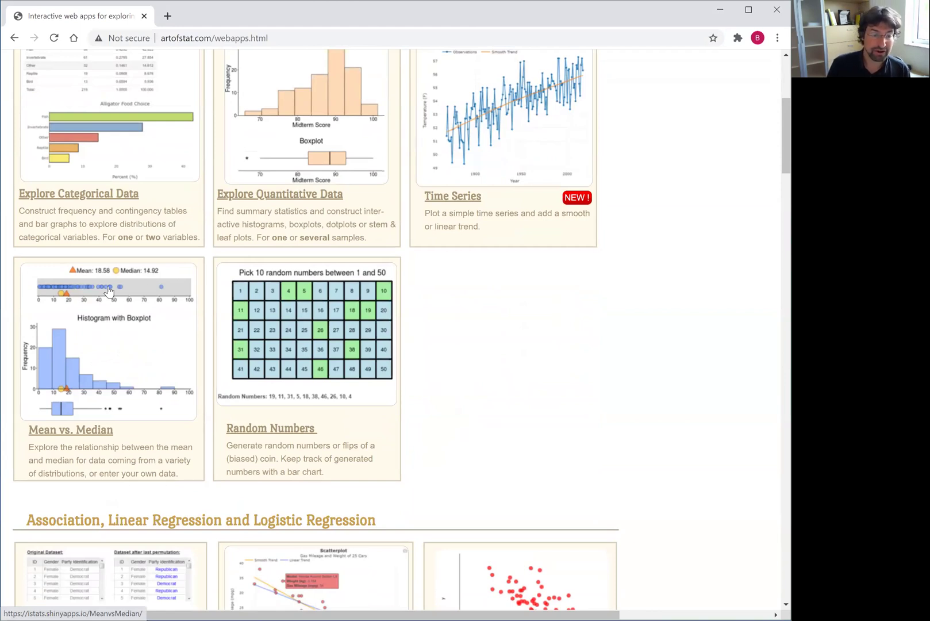
click(65, 428)
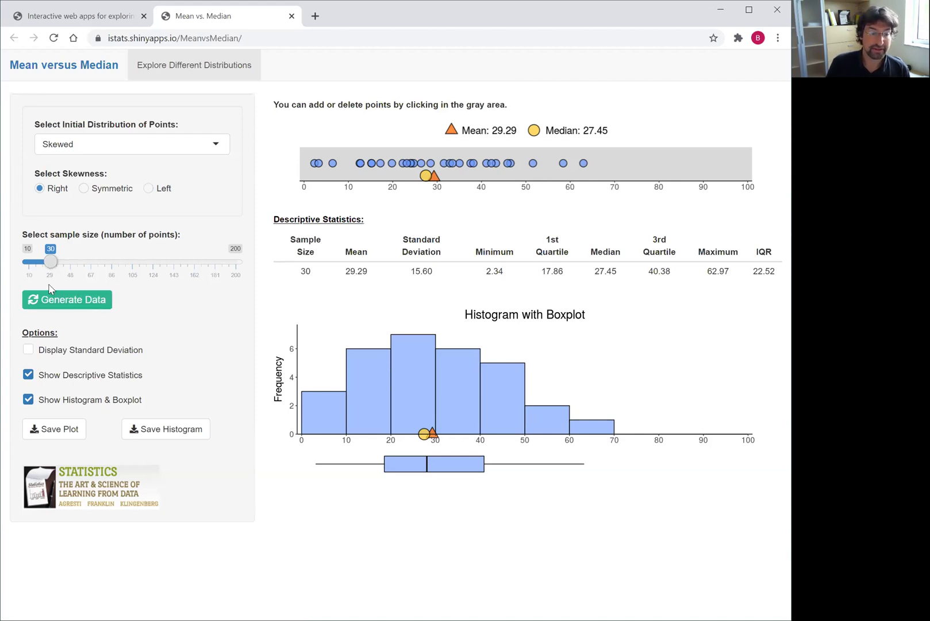
Set the sample size to 50 and regenerate right-skewed samples until mean 22.55, median 20.13.
drag(50, 262, 73, 265)
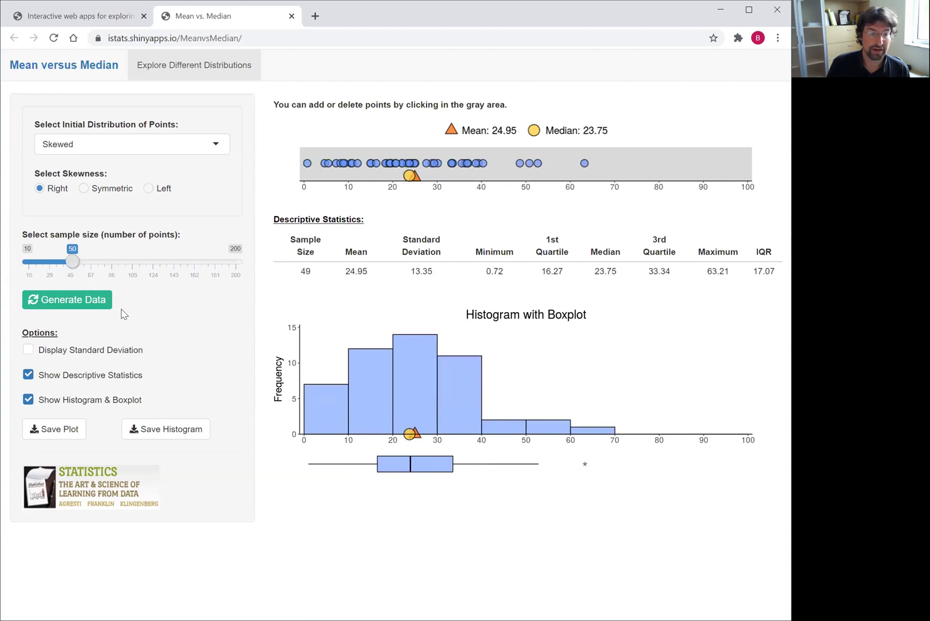
click(92, 306)
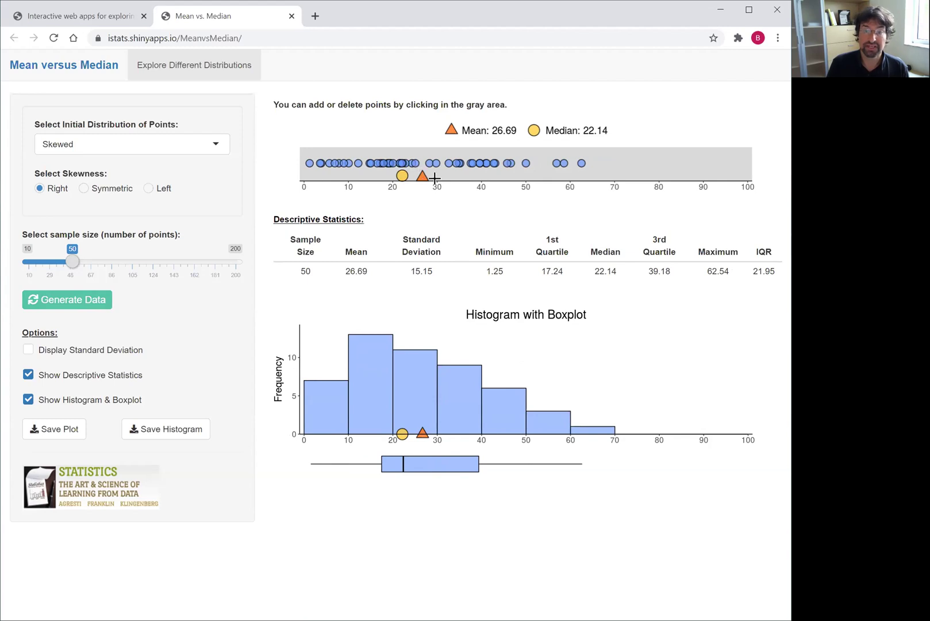
click(95, 305)
click(95, 304)
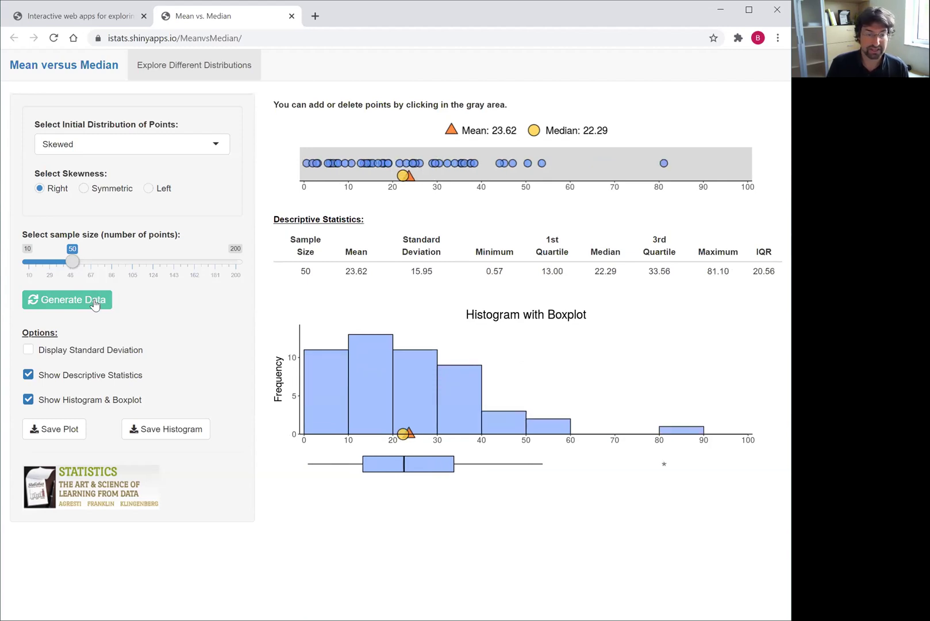
click(96, 304)
click(95, 305)
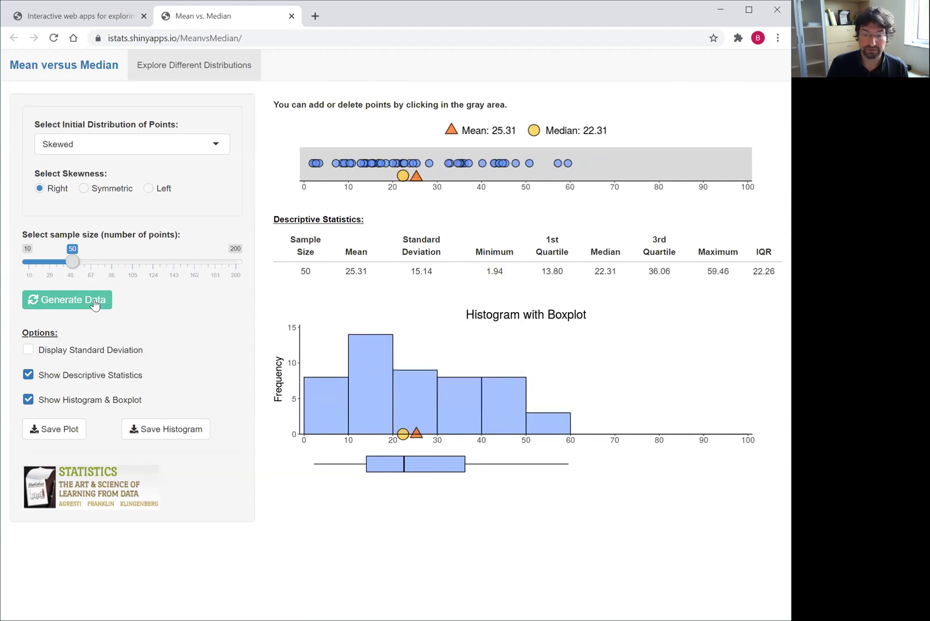
click(95, 304)
click(96, 305)
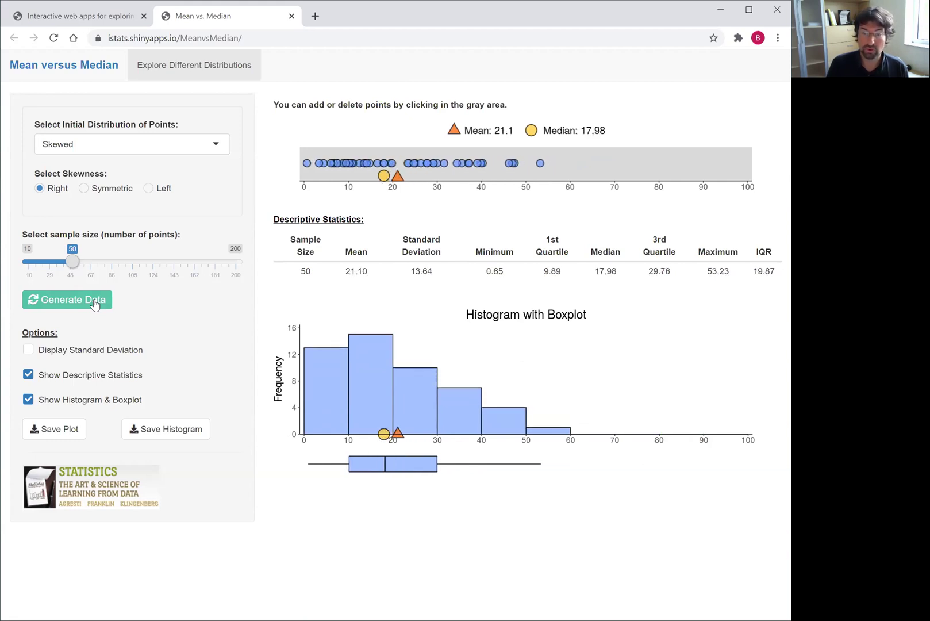
click(95, 305)
click(96, 305)
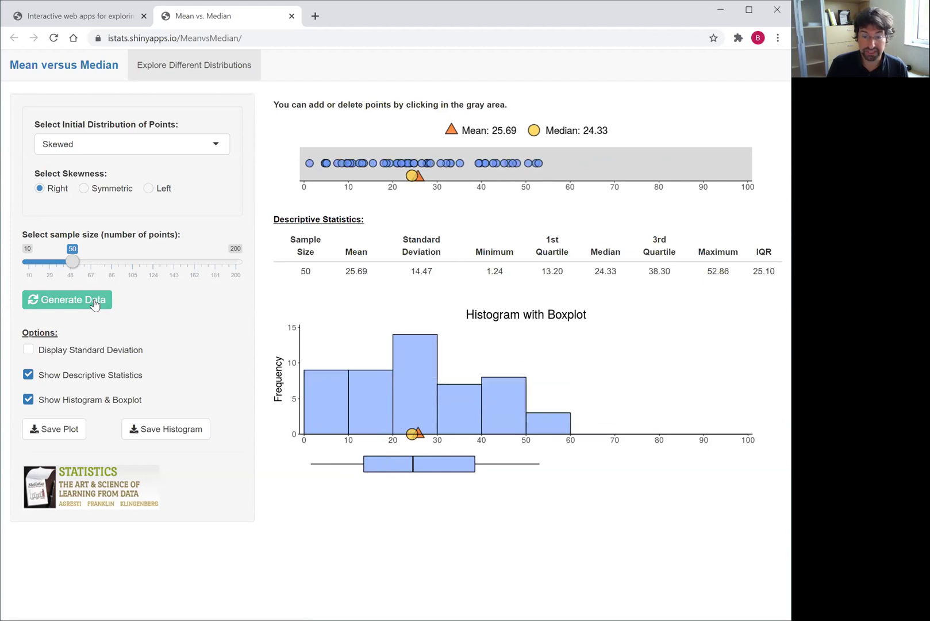
click(95, 305)
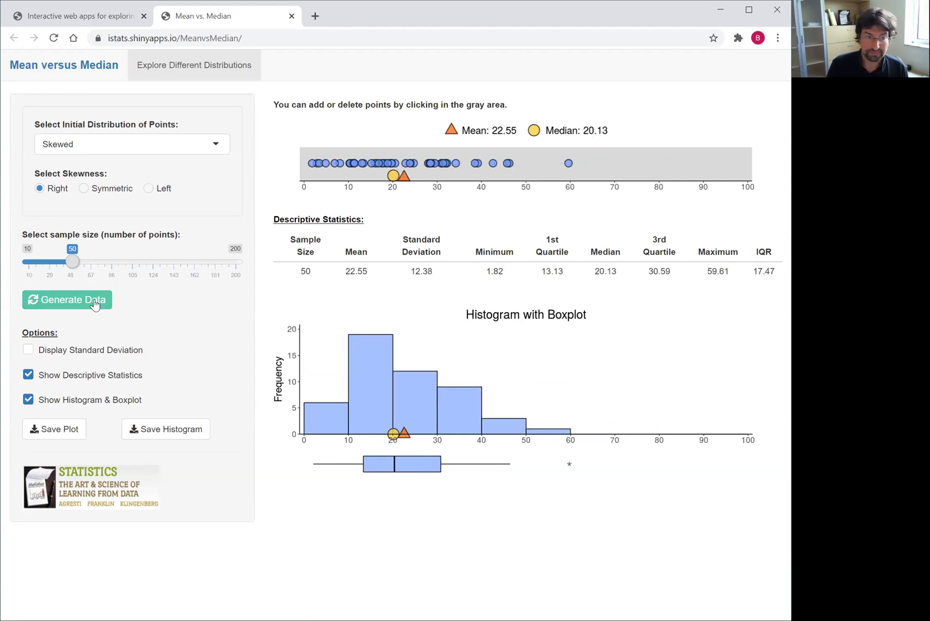
Switch skewness to Left and regenerate samples, ending at mean 75.45 and median 78.53.
click(148, 190)
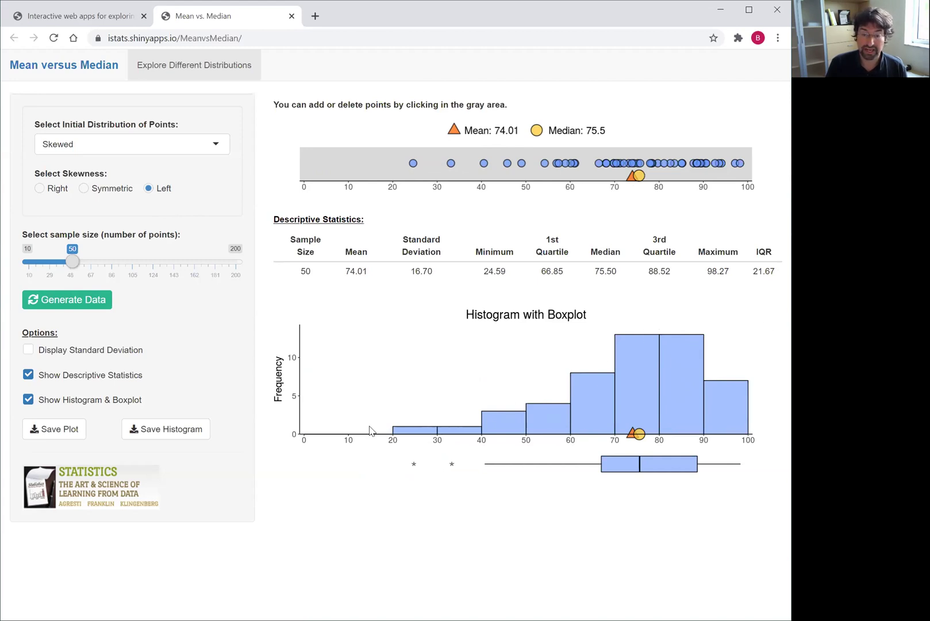
click(91, 309)
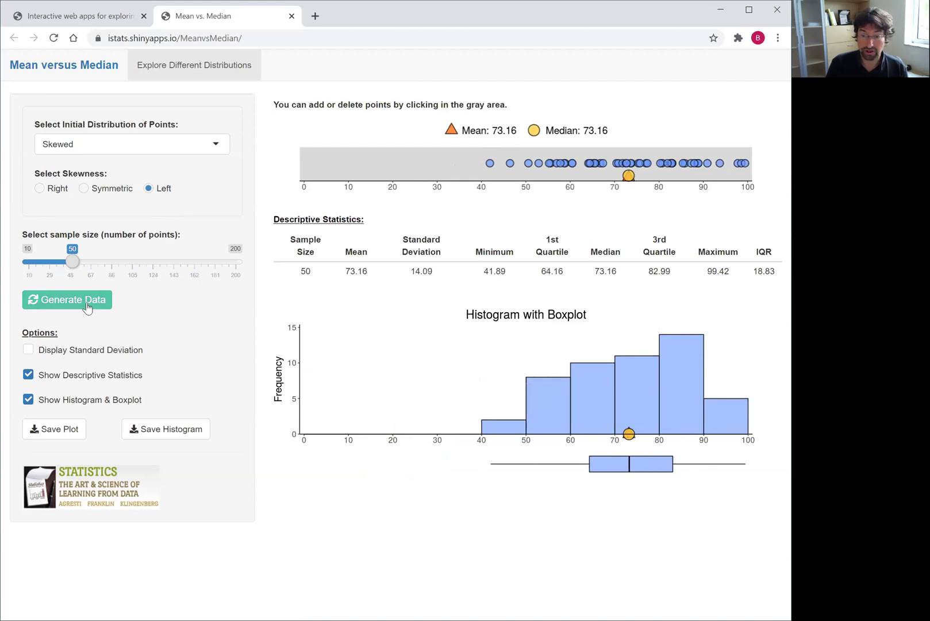
click(87, 308)
click(87, 308)
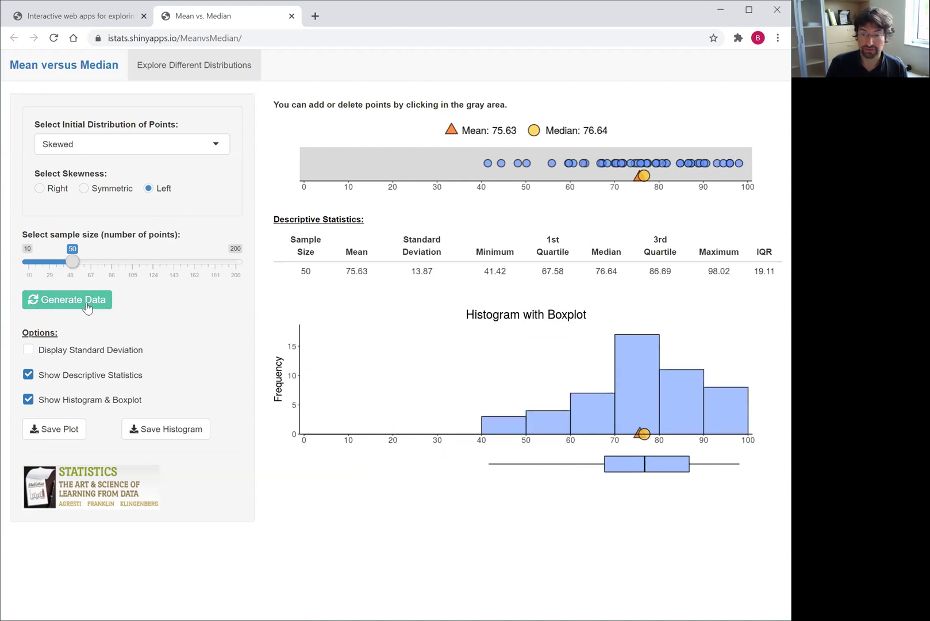
click(87, 308)
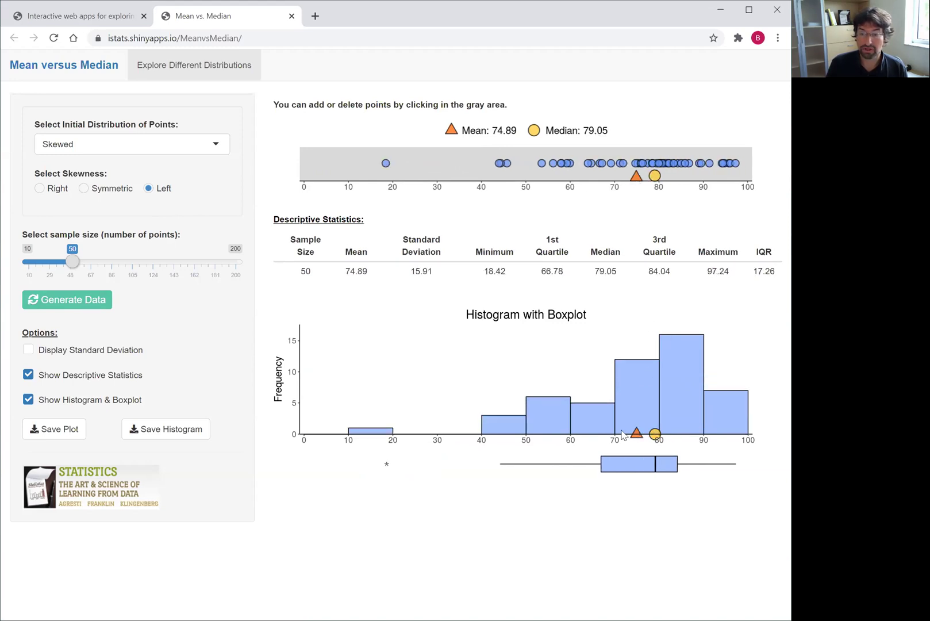
click(73, 308)
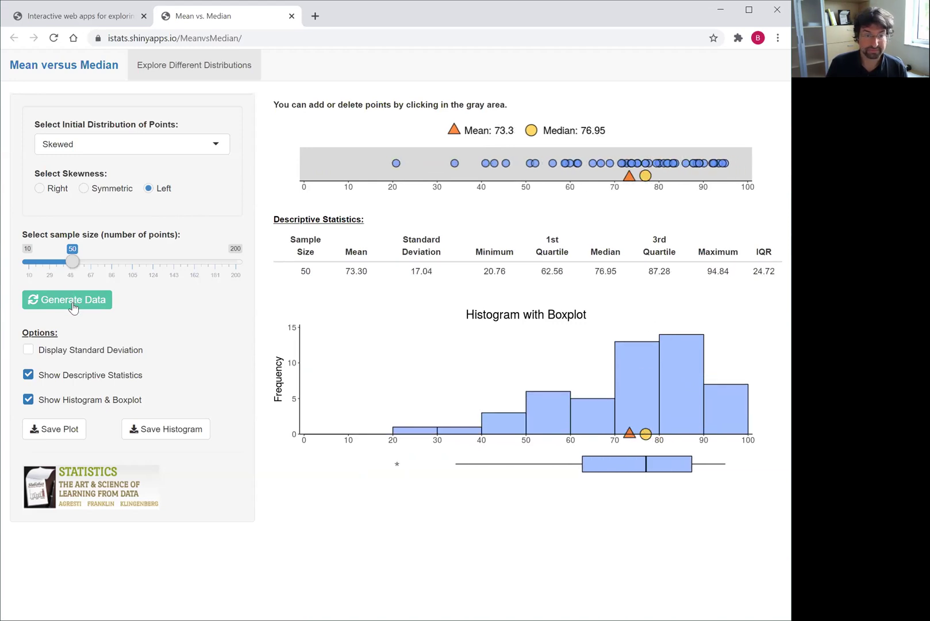
click(73, 308)
Change the initial distribution to Bell-shaped and draw several new samples.
click(181, 144)
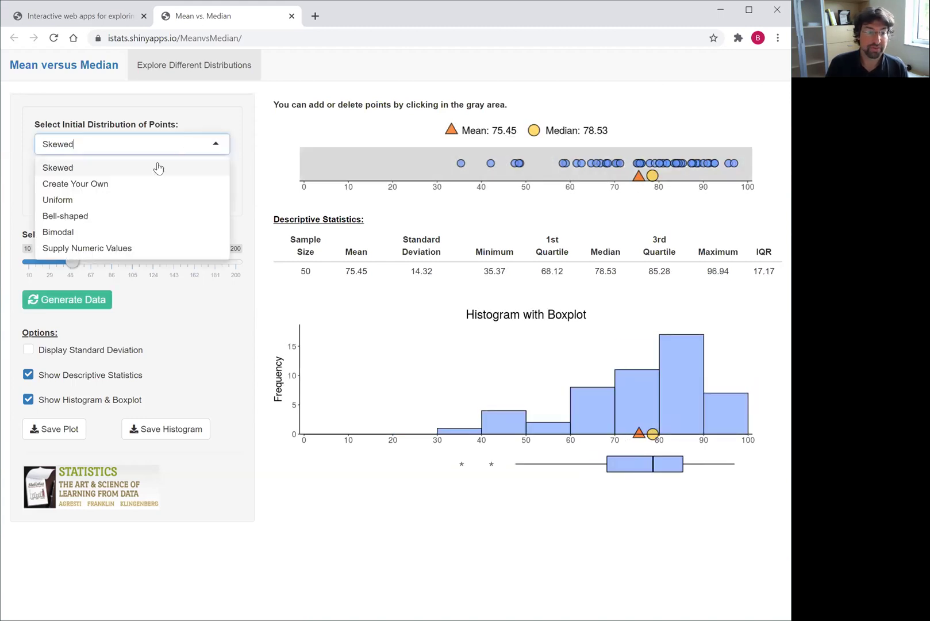
click(92, 216)
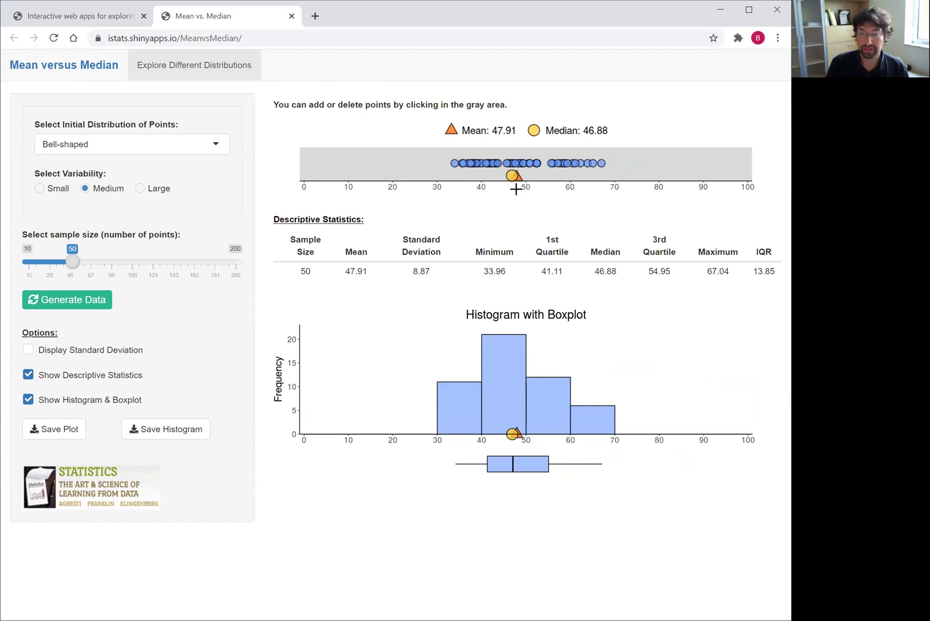
click(81, 303)
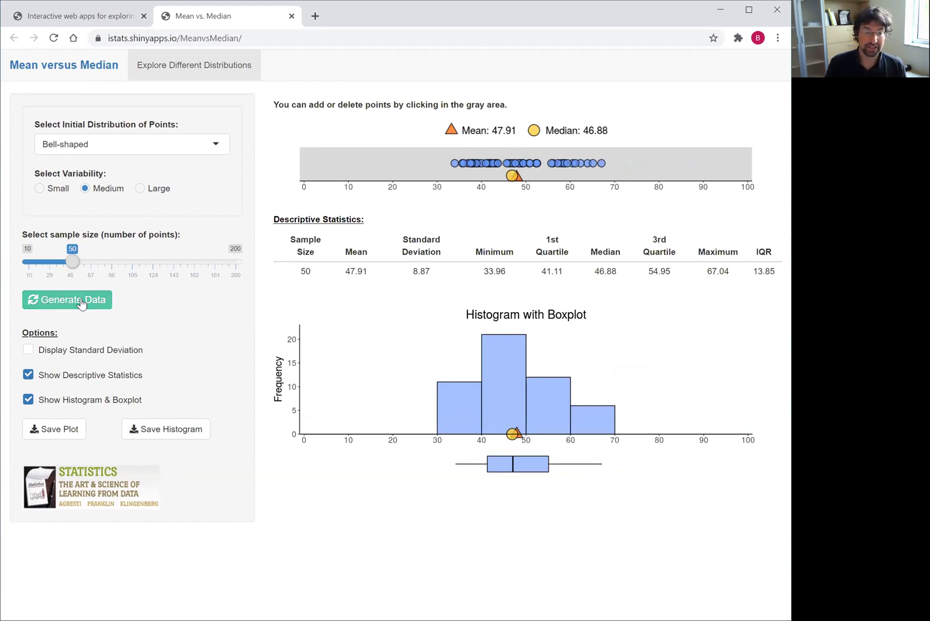
click(81, 304)
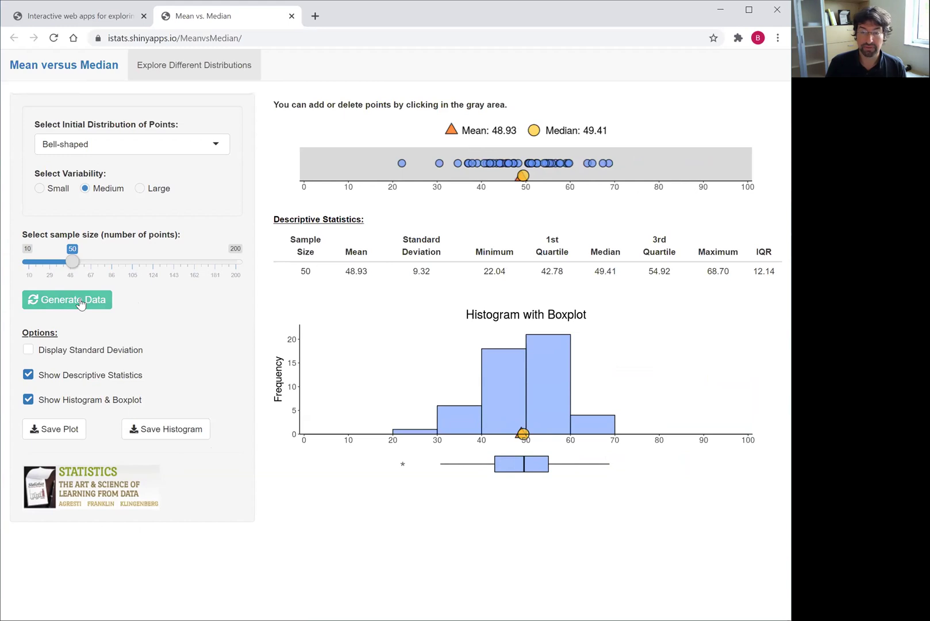
click(81, 303)
click(81, 303)
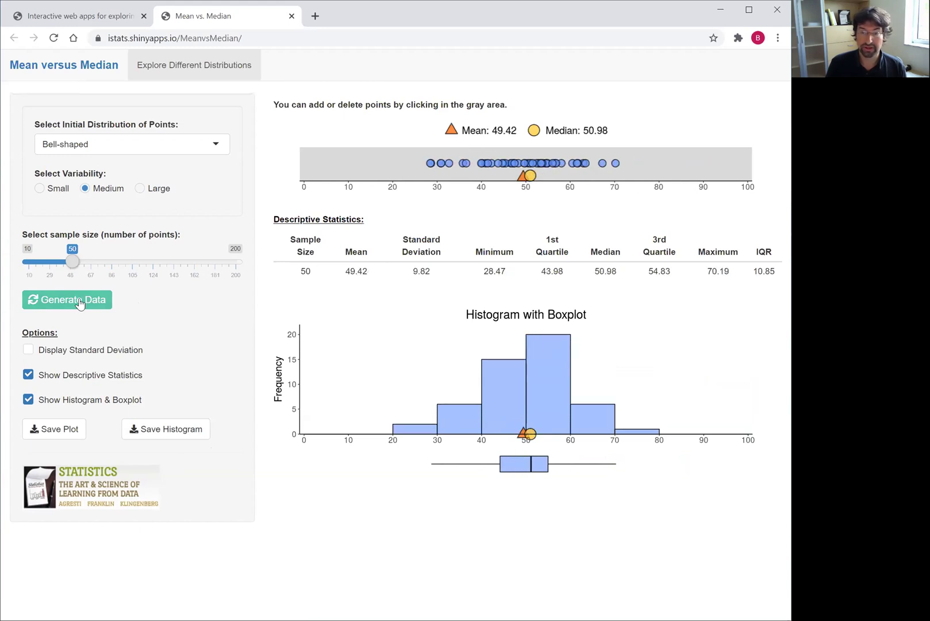
click(80, 302)
click(80, 303)
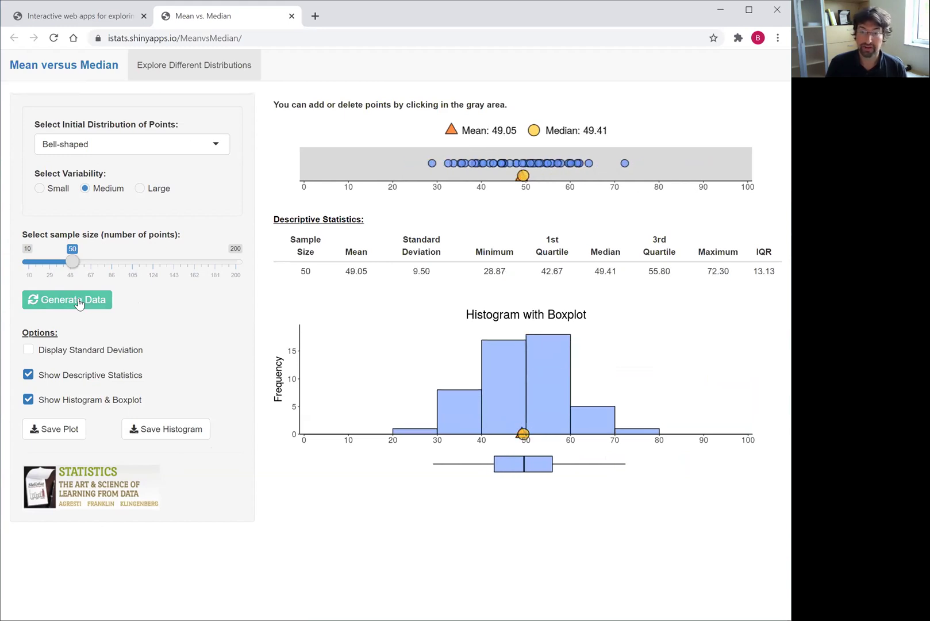
Keep regenerating bell-shaped samples, then set the variability to Small.
click(80, 303)
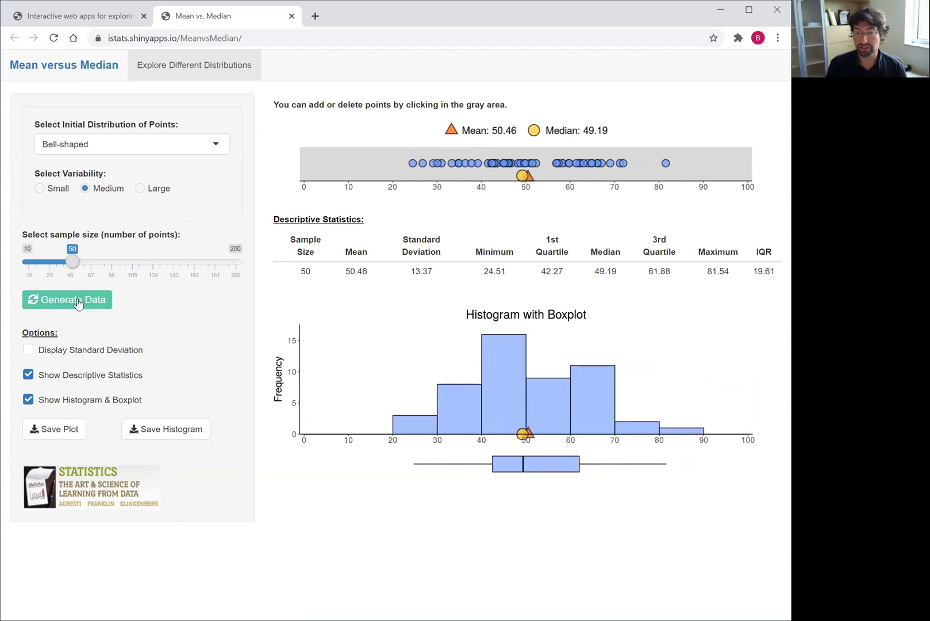
click(79, 304)
click(78, 303)
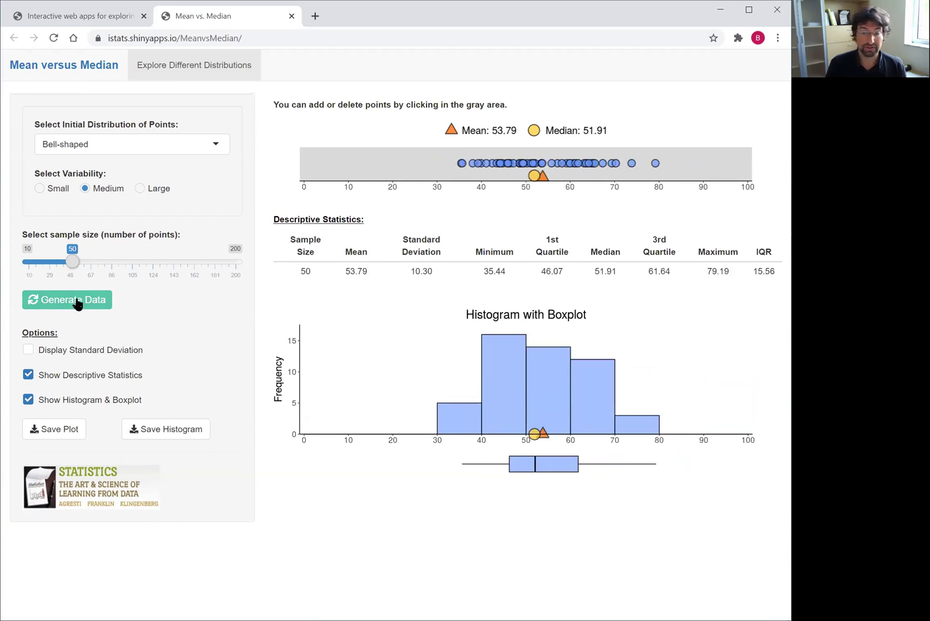
click(78, 303)
click(78, 304)
click(78, 303)
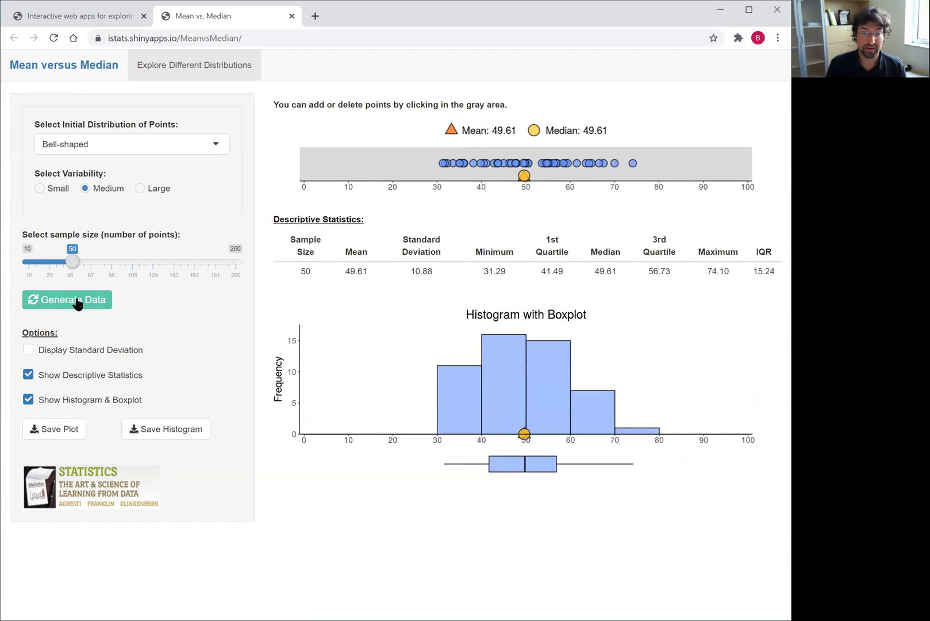
click(77, 304)
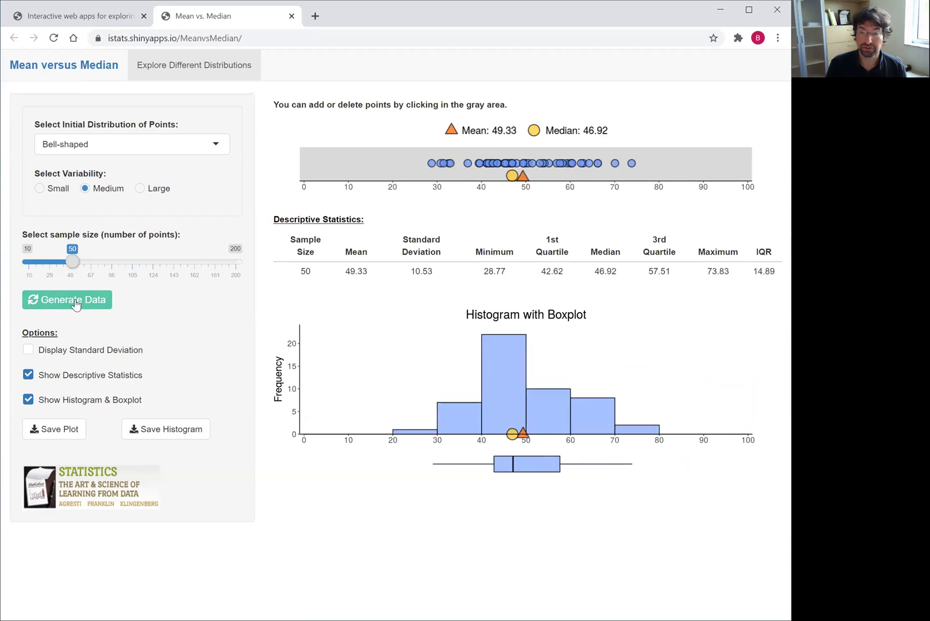
click(77, 304)
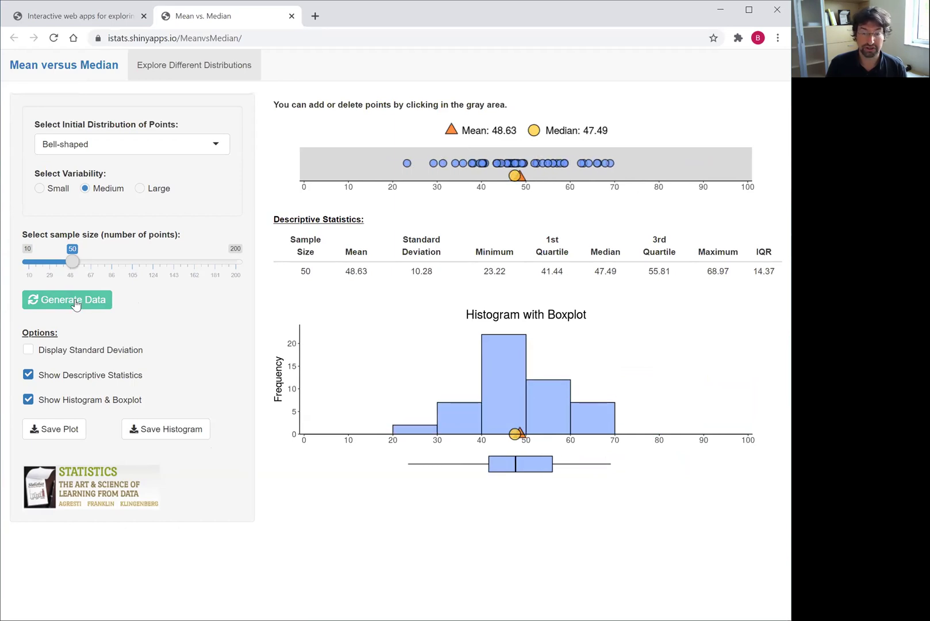
click(77, 304)
click(76, 304)
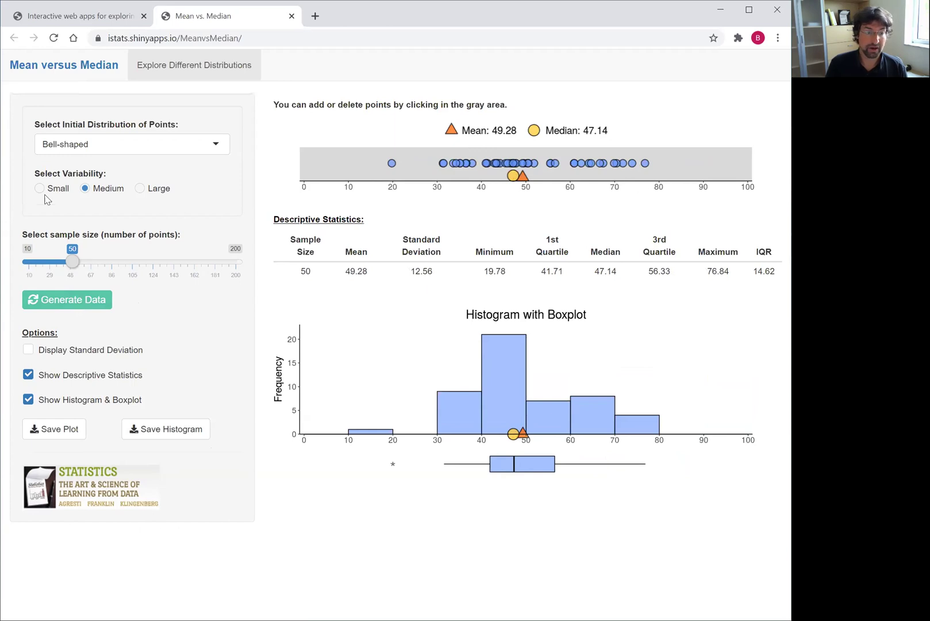
click(40, 188)
Return to the Skewed distribution, set sample size 198 and generate several left-skewed samples.
click(134, 150)
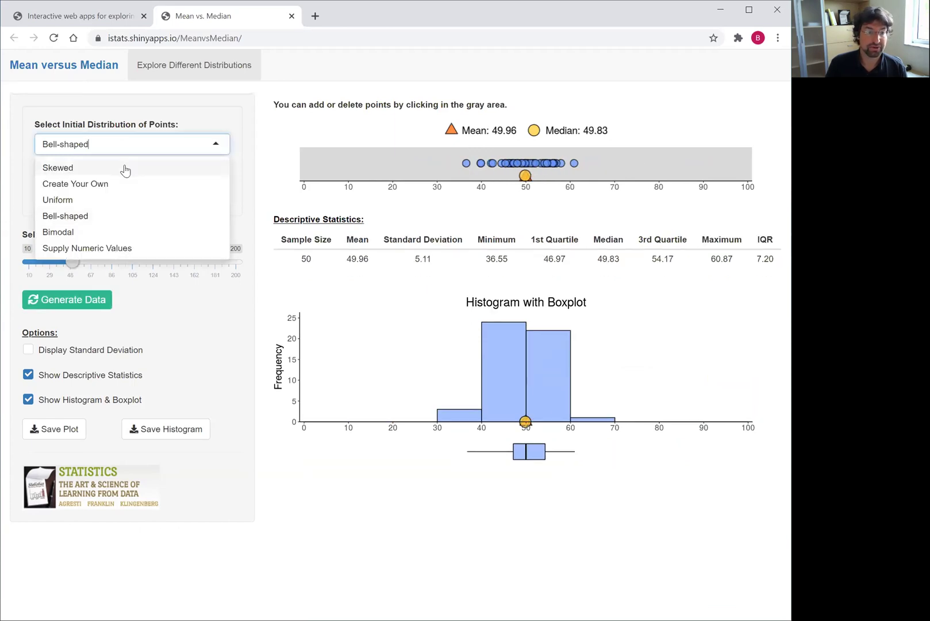
click(125, 165)
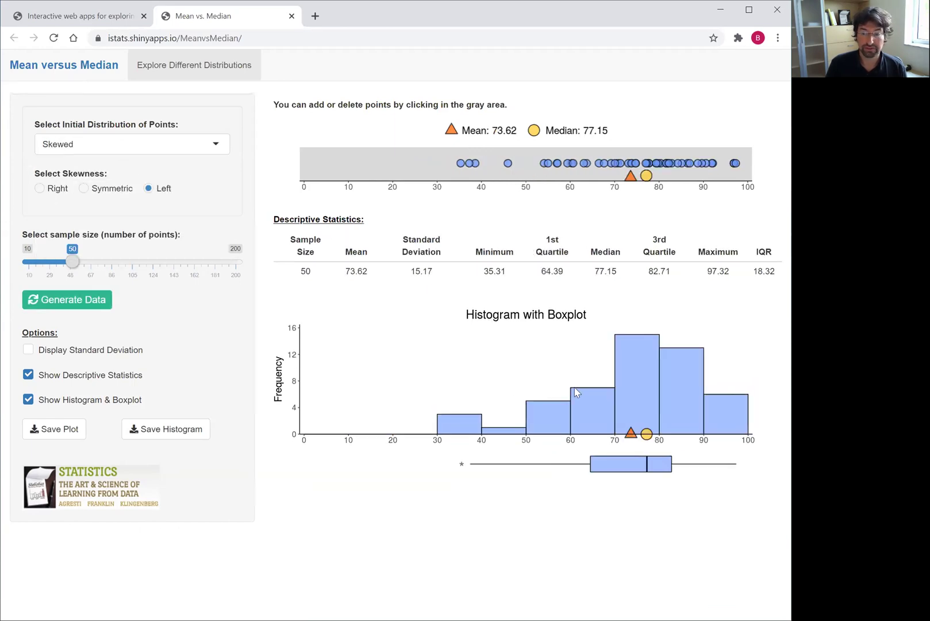
drag(72, 261, 233, 261)
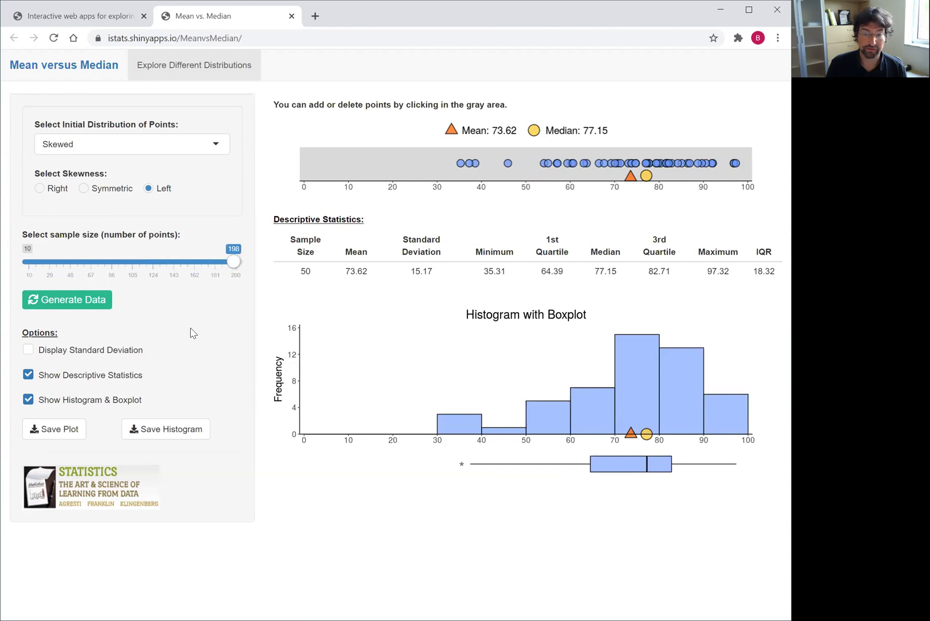
click(68, 301)
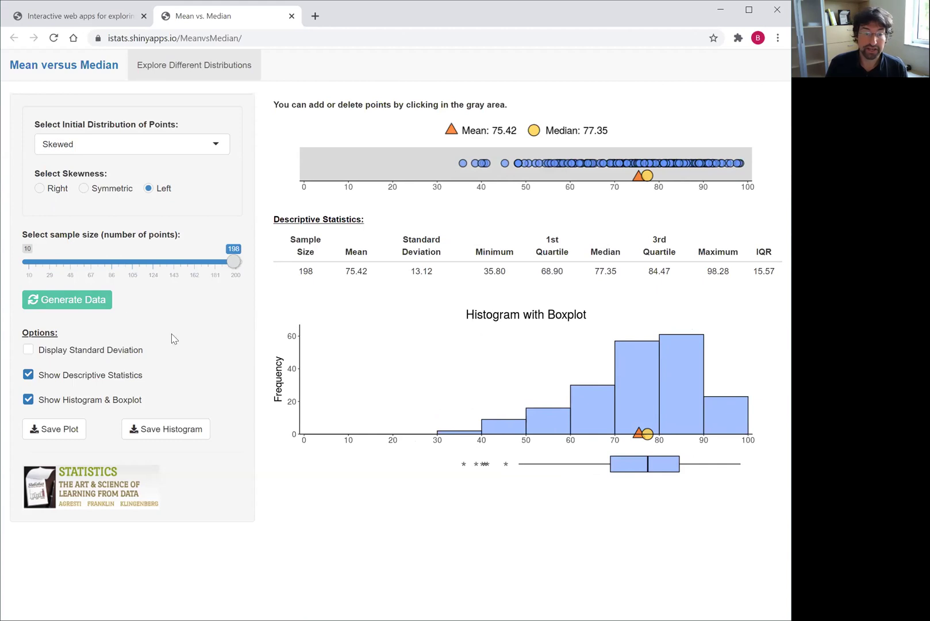
click(99, 304)
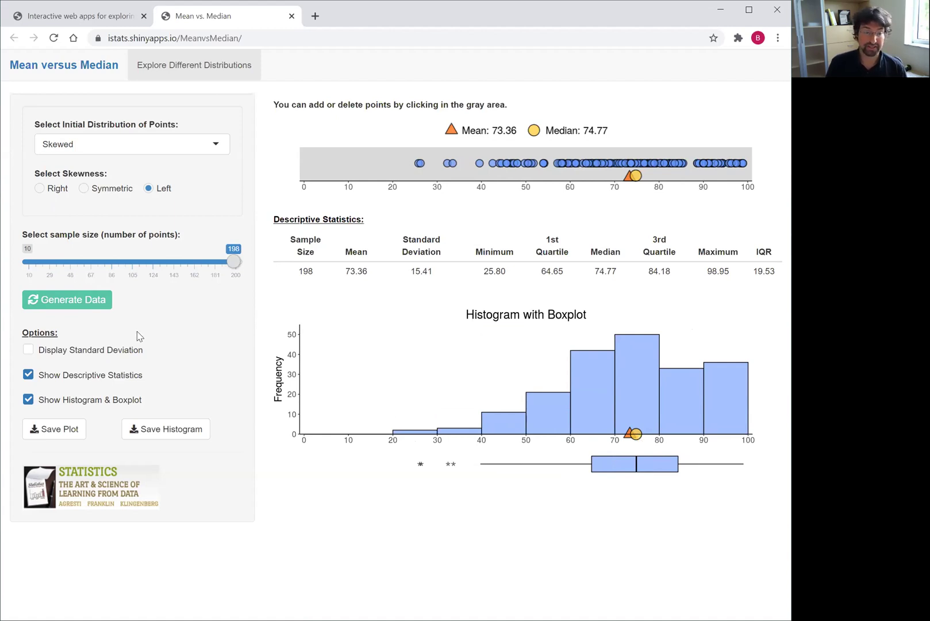
click(85, 309)
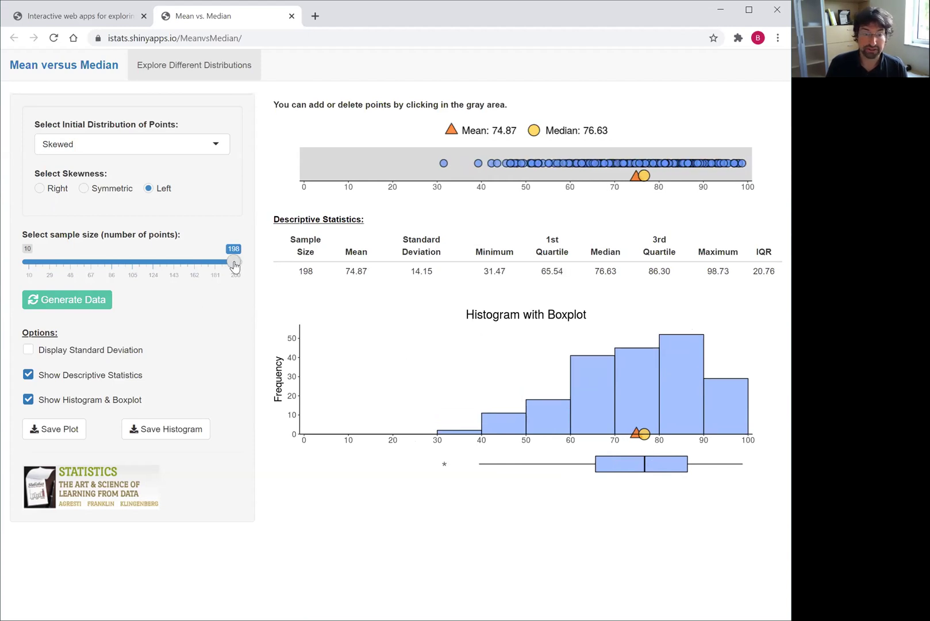
Reduce the sample size to 19 and generate a few small left-skewed samples.
drag(234, 264, 43, 283)
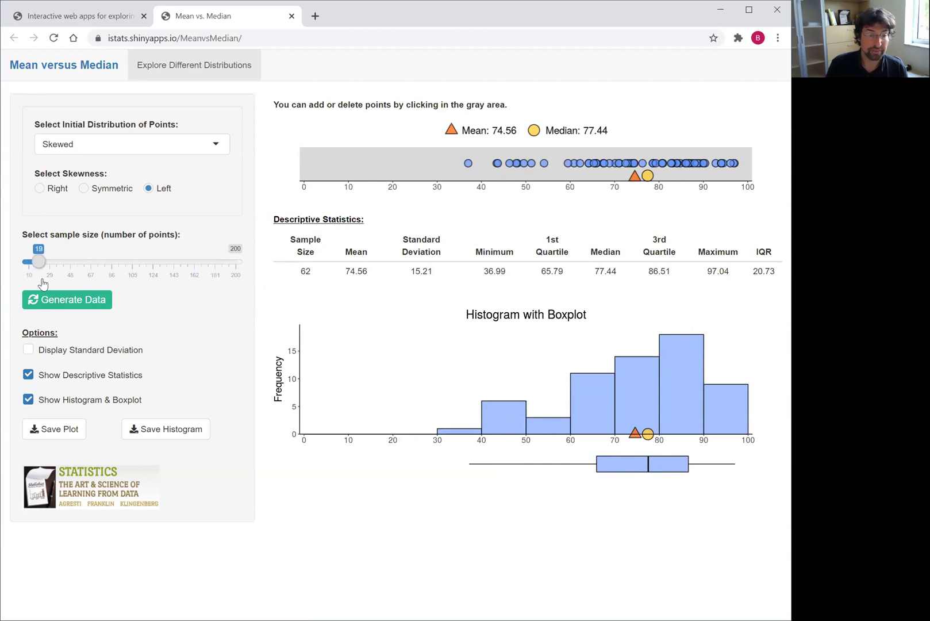
click(89, 306)
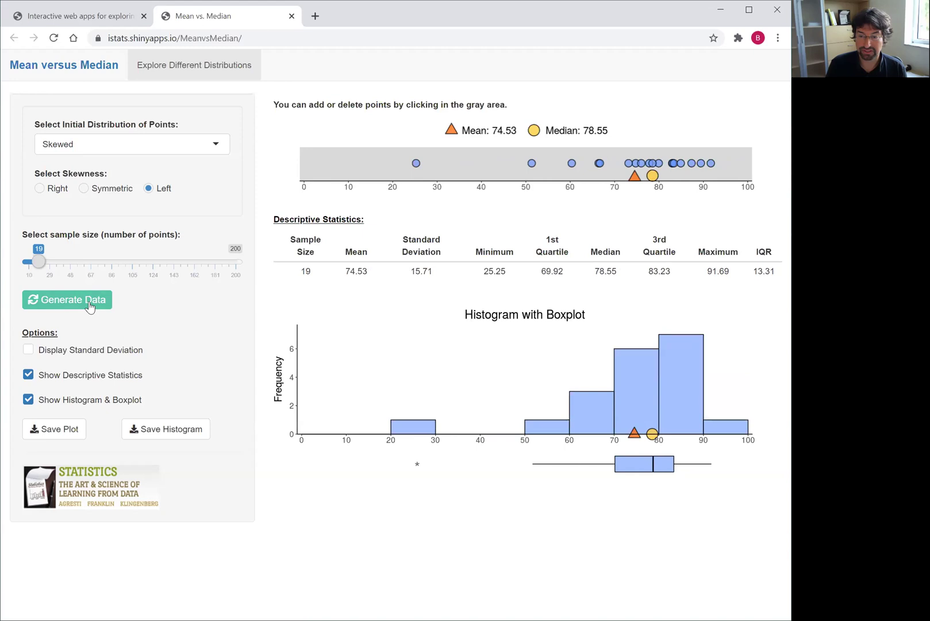
click(90, 306)
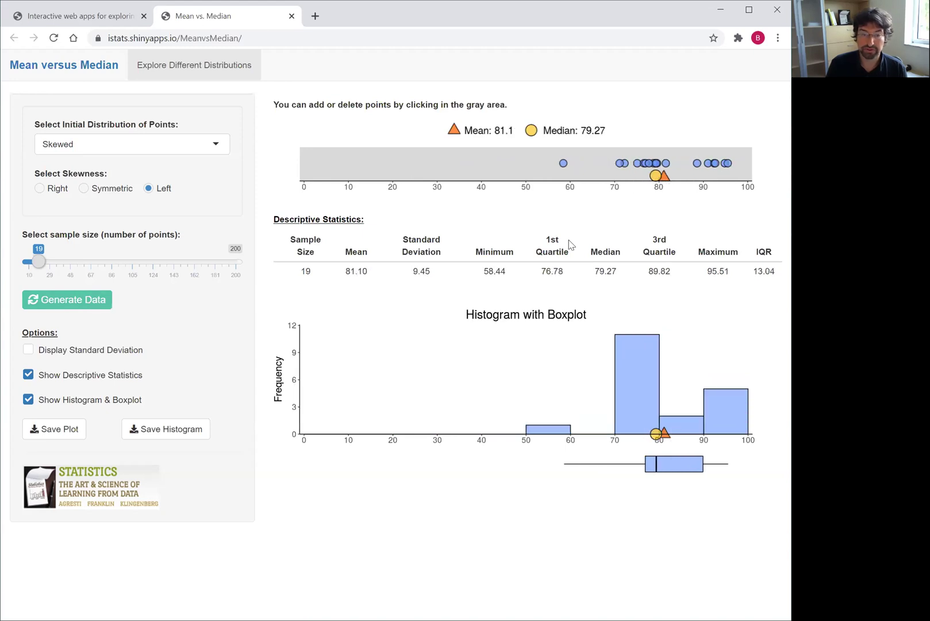
click(55, 298)
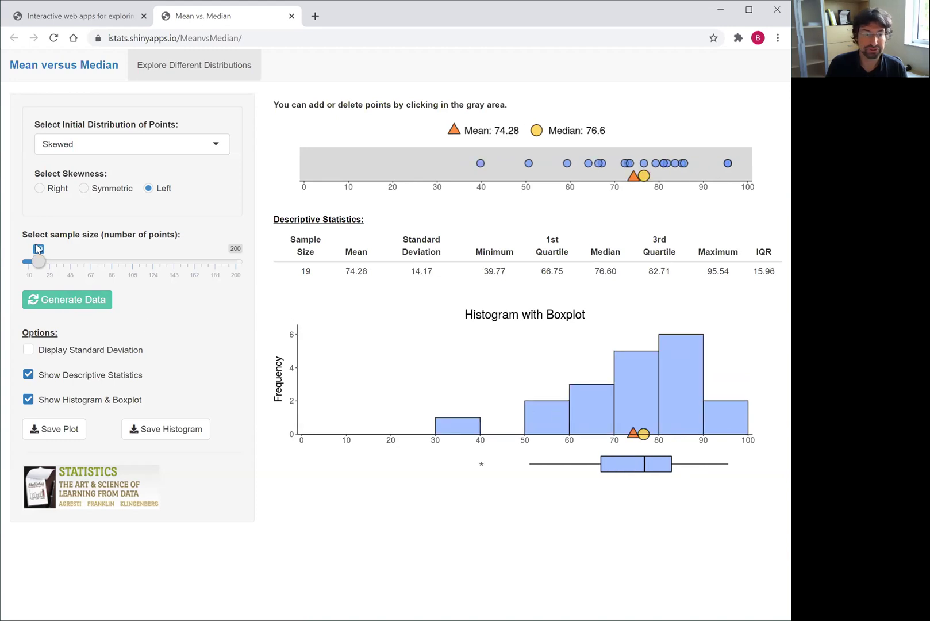
Raise the sample size to 43 and regenerate, ending at mean 78.23, median 83.1.
drag(37, 261, 69, 264)
click(74, 305)
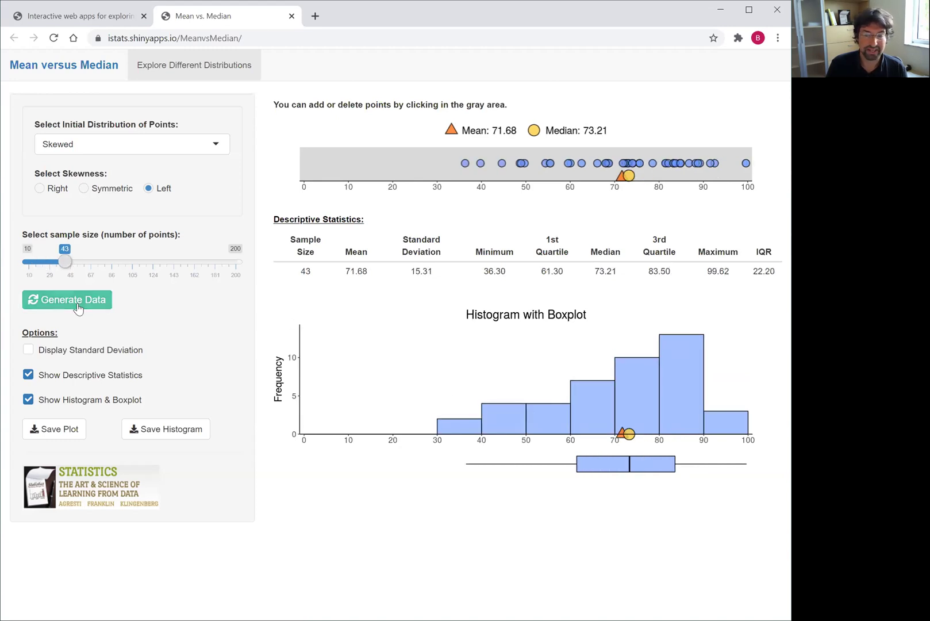
click(57, 308)
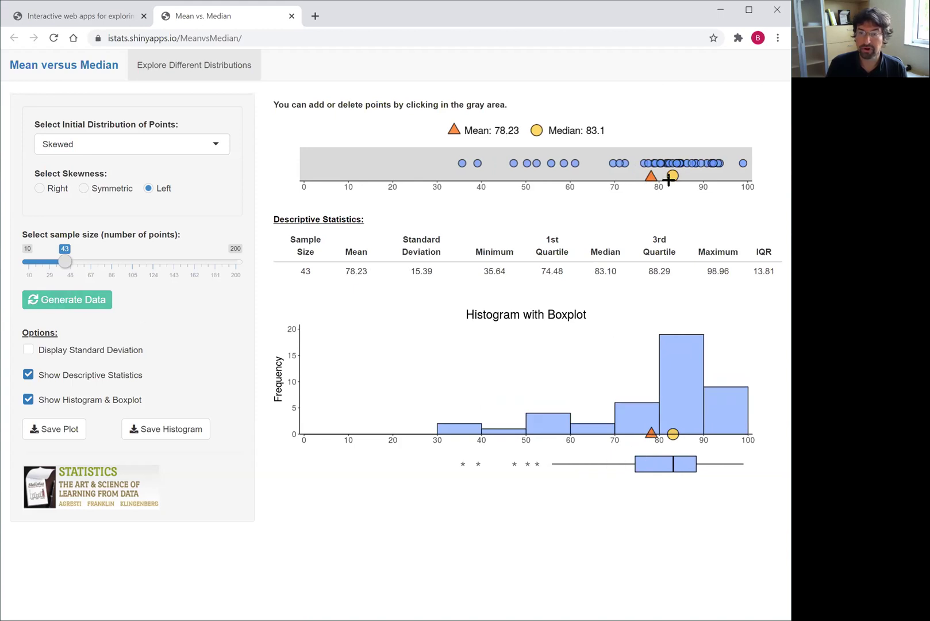
Switch to Right skewness with sample size 140 and regenerate to mean 26.34, median 24.75.
click(39, 189)
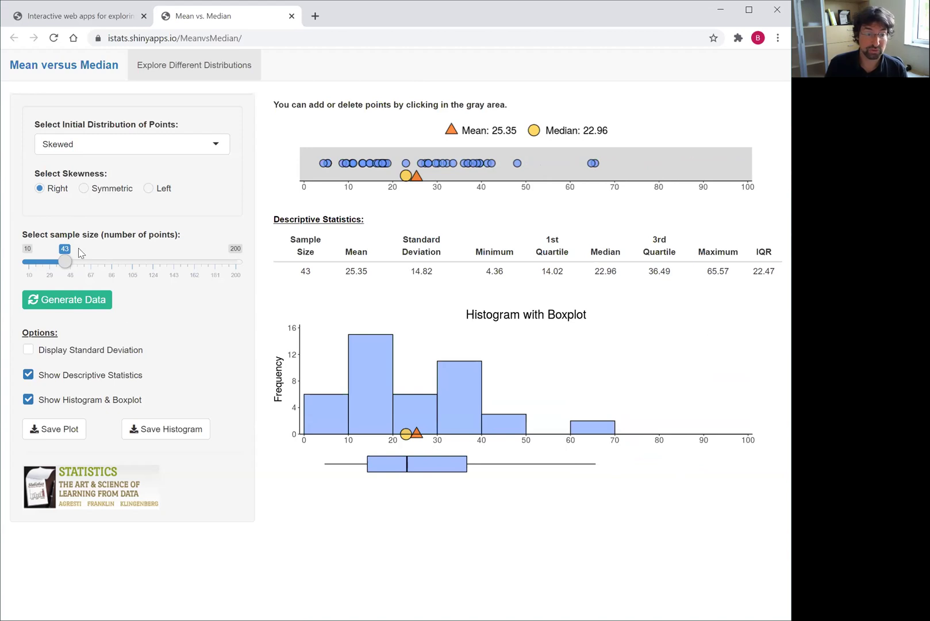
drag(65, 261, 170, 262)
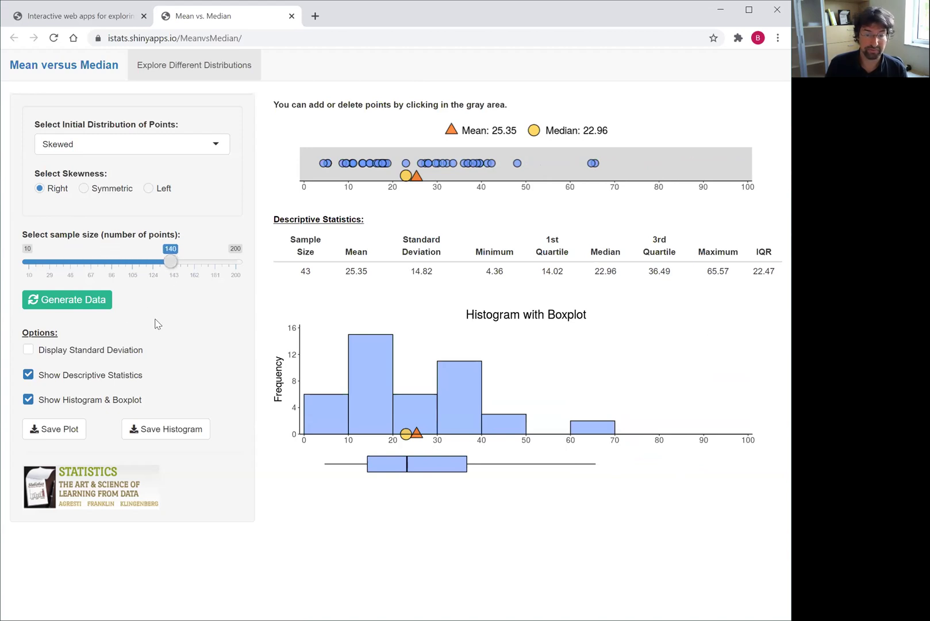
click(78, 304)
click(77, 305)
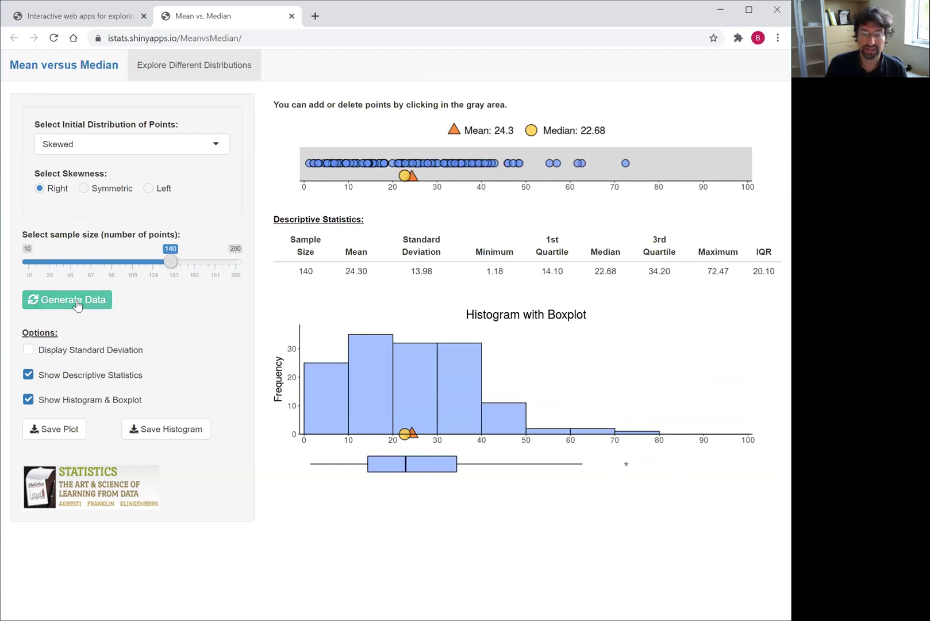
click(78, 304)
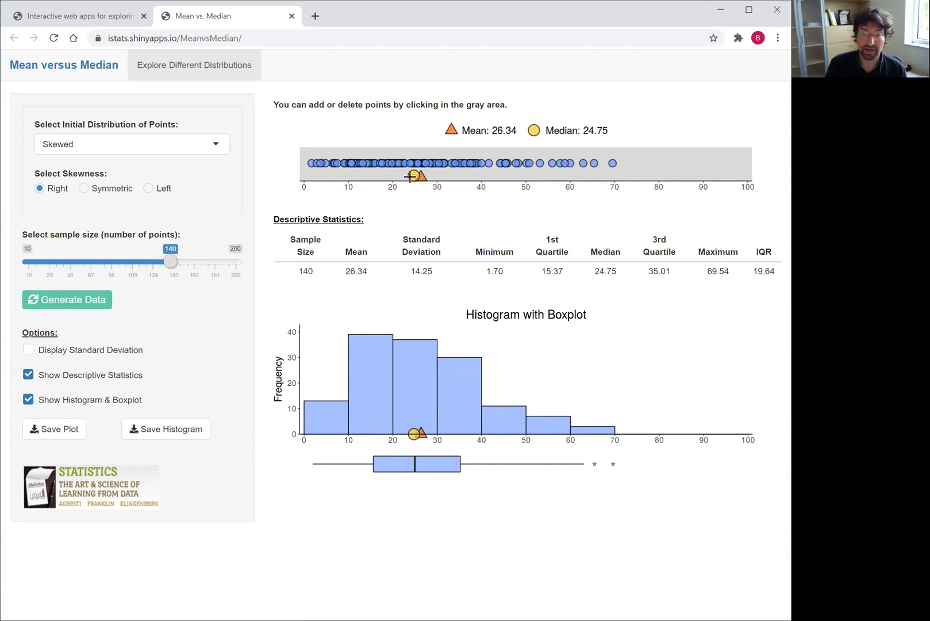
Choose Create Your Own and add points near 3, 5, 6, 7, 9, 10 and 11.6.
click(132, 151)
click(122, 185)
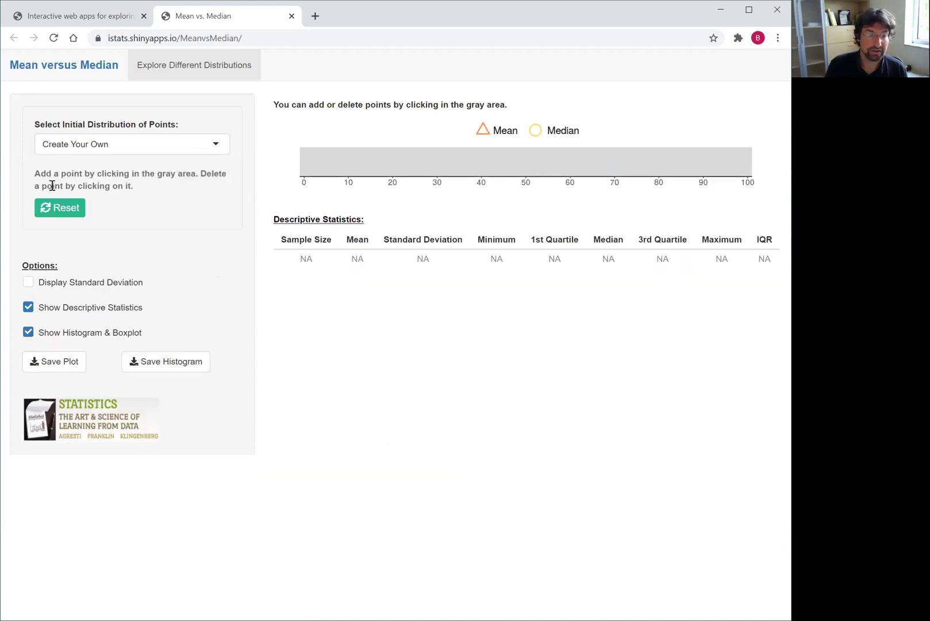
click(317, 162)
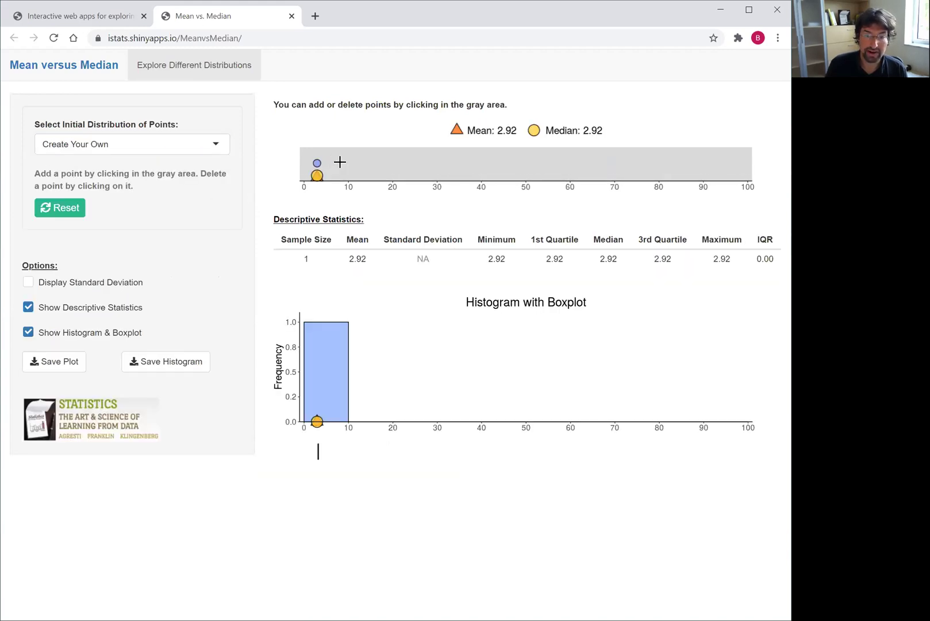
click(330, 161)
click(339, 163)
click(327, 163)
click(340, 163)
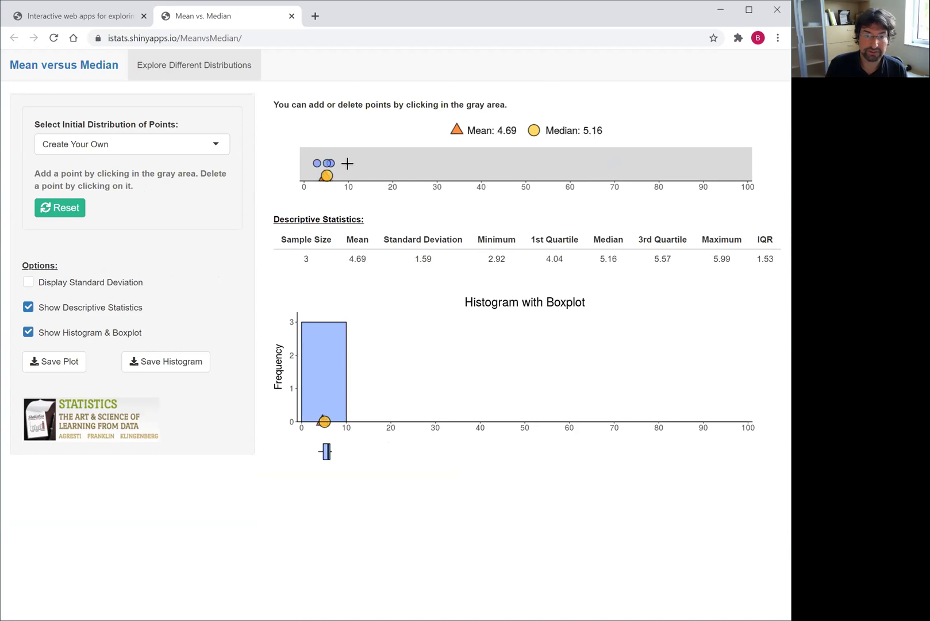
click(356, 163)
click(348, 163)
click(344, 162)
click(337, 163)
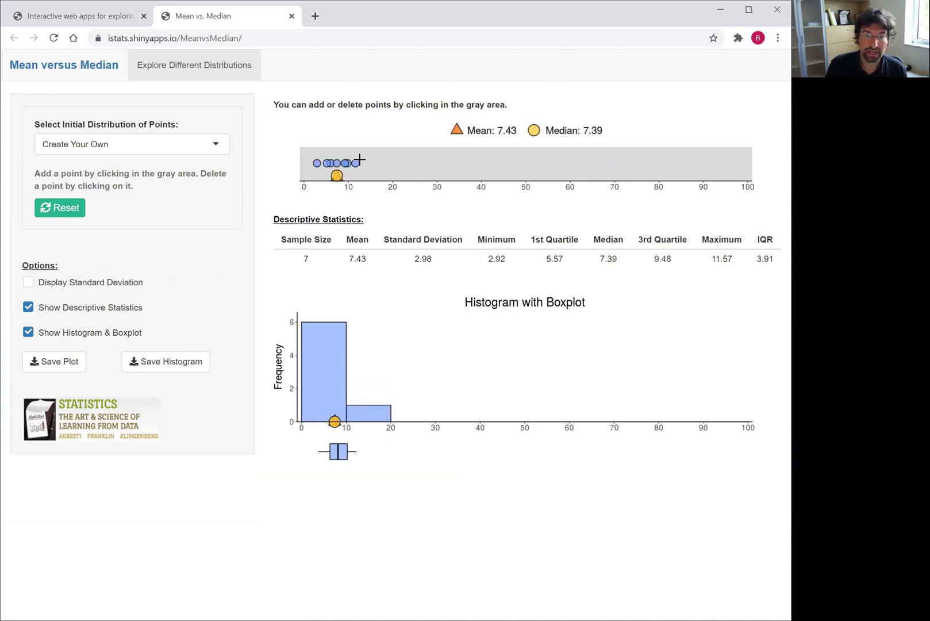
Add points near 13, 14.5, 15, 17, 19, 19, 25, 30, 38, plus outliers near 58 and 98.
click(361, 163)
click(368, 163)
click(387, 163)
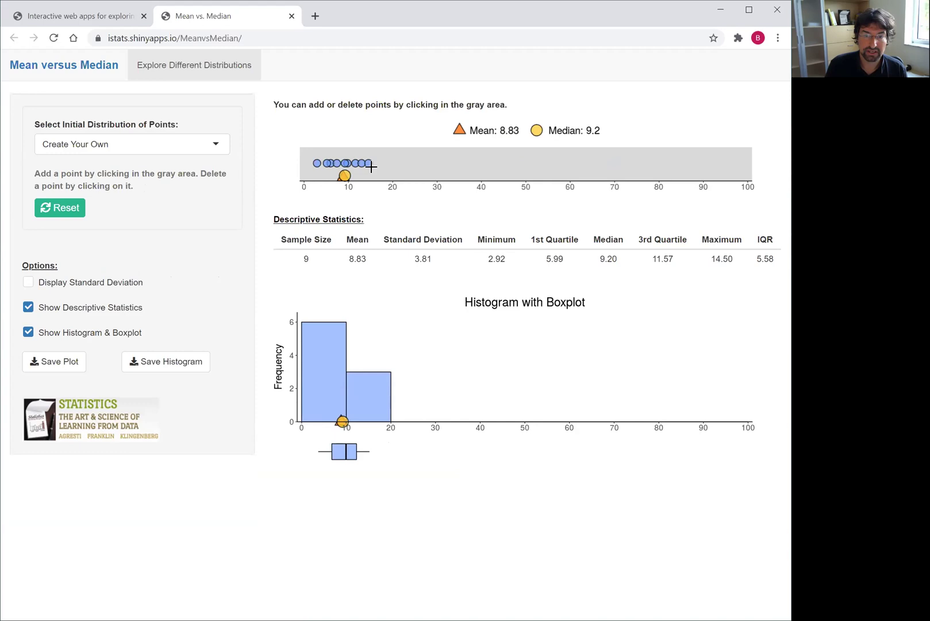
click(371, 165)
click(377, 166)
click(389, 165)
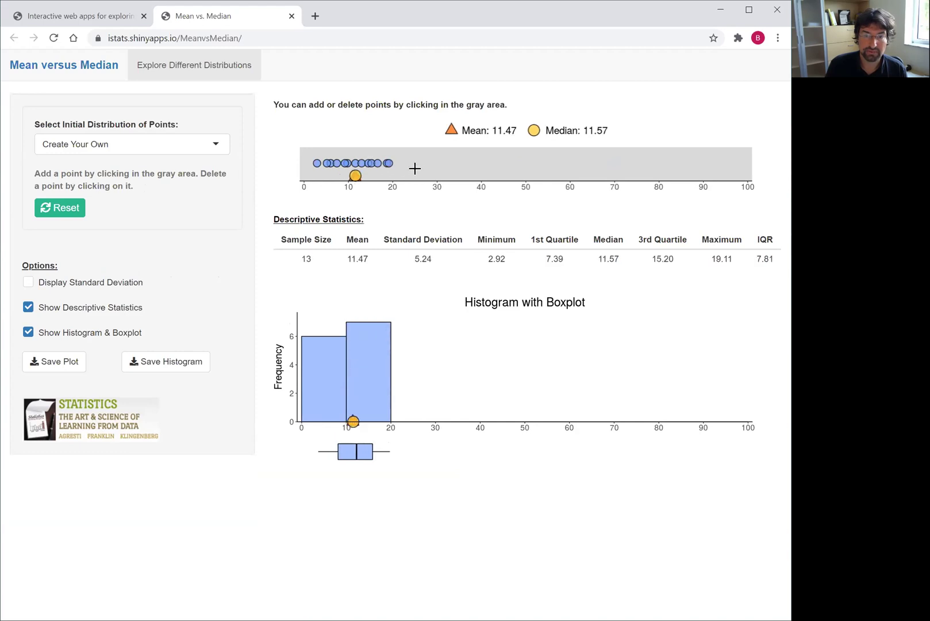
click(414, 165)
click(438, 165)
click(472, 165)
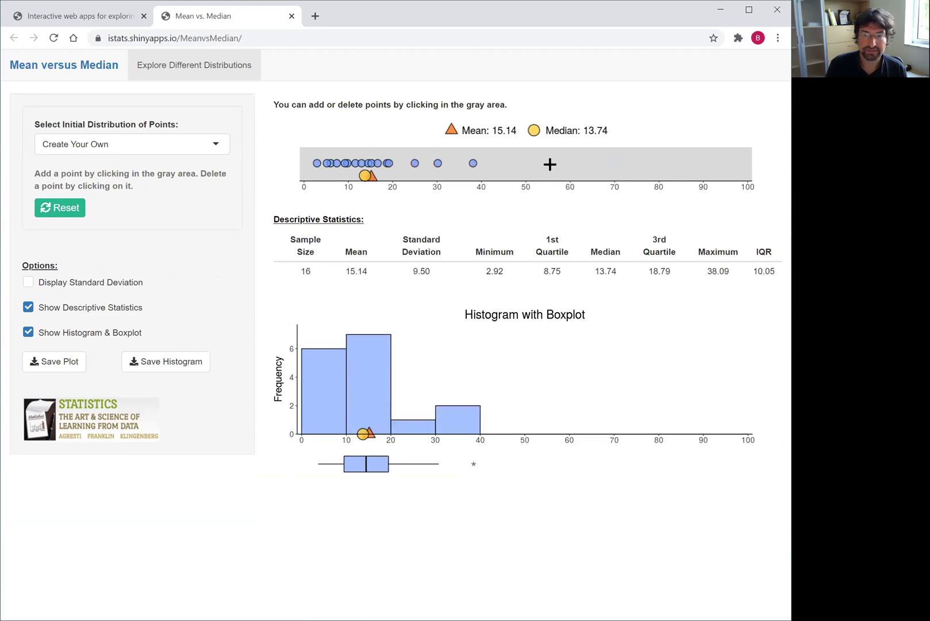
click(561, 164)
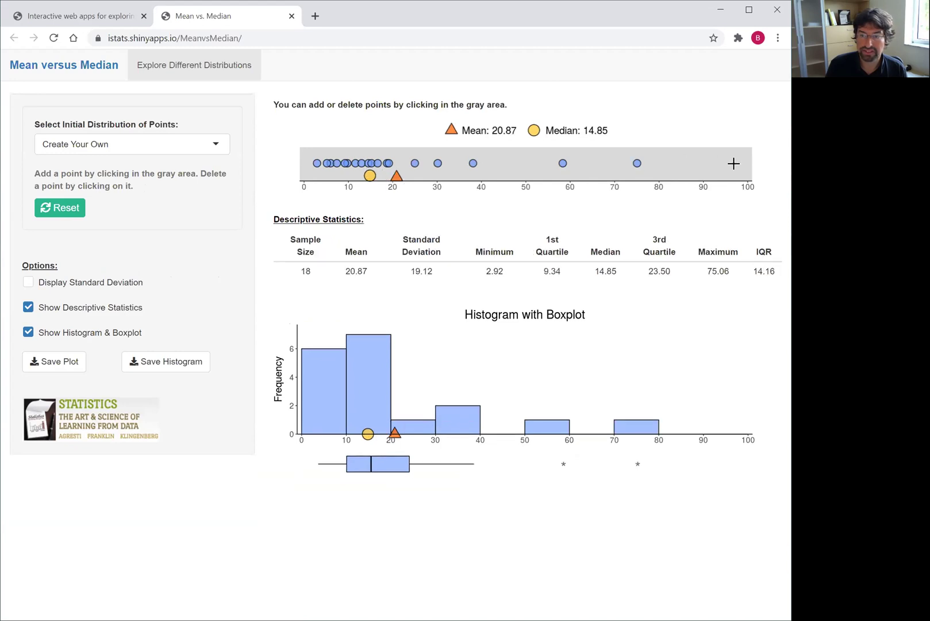
click(737, 163)
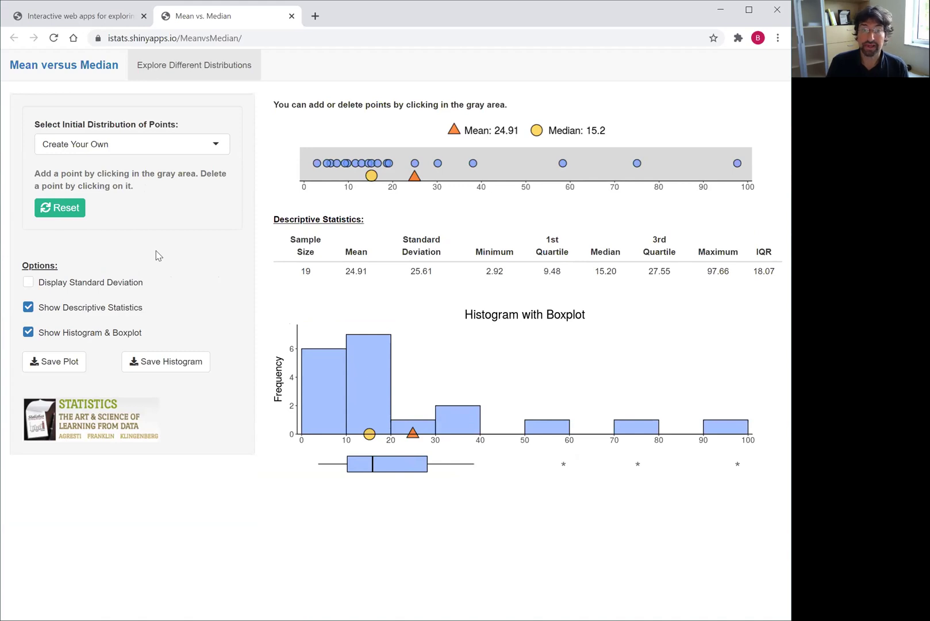
Try the own-values option, then Skewed with sample size 146, and return to an empty Create Your Own.
click(221, 144)
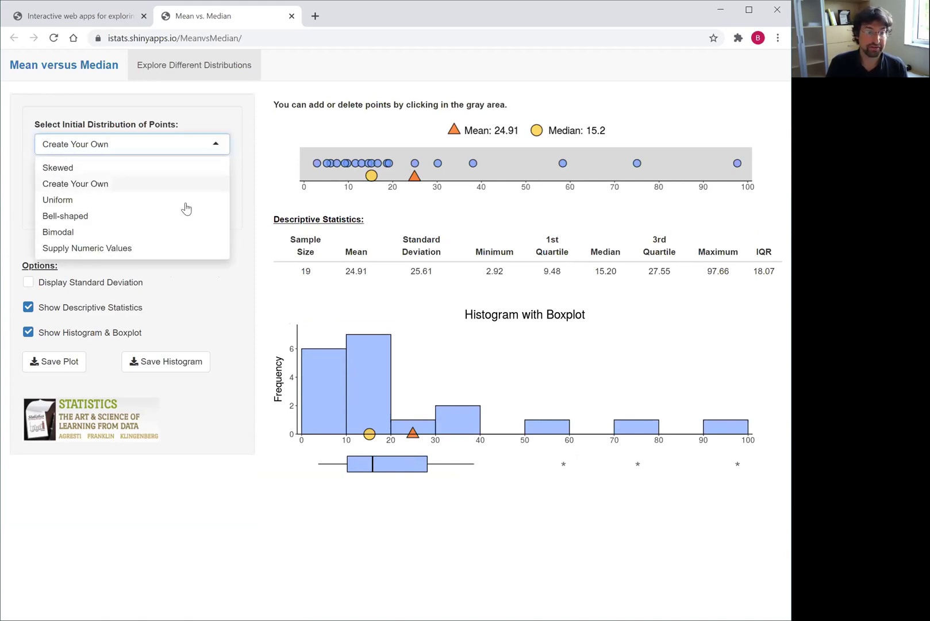
click(84, 247)
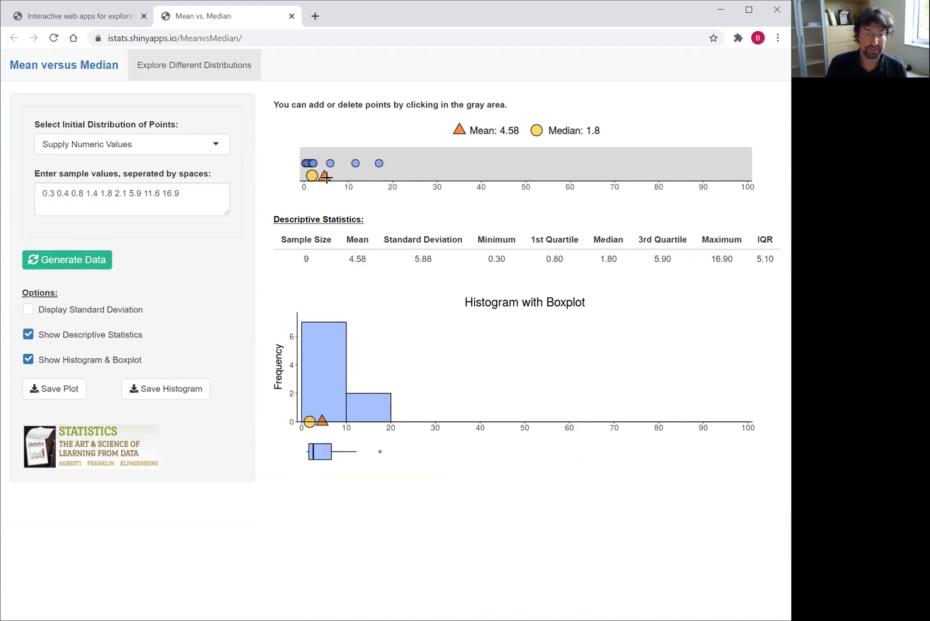
click(214, 144)
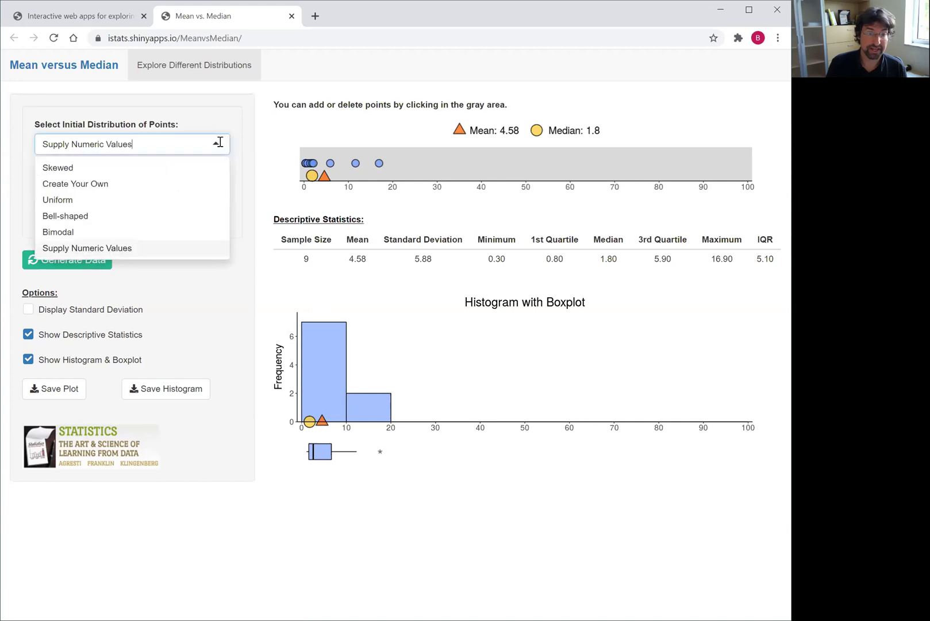
click(175, 166)
drag(166, 259, 177, 262)
click(168, 147)
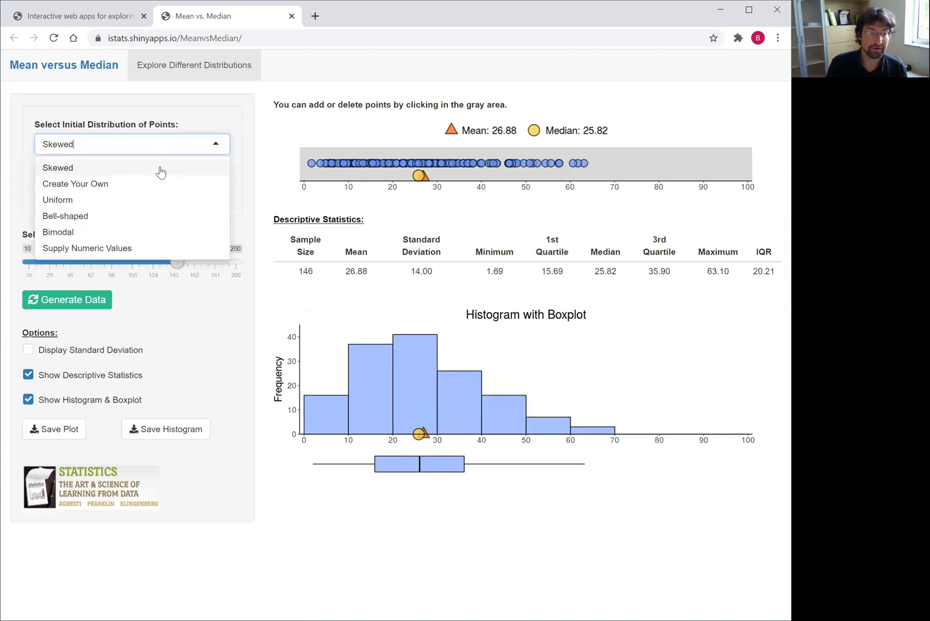
click(156, 182)
Place points near 6, 14, 18, 24, 27, 37, 47, 56, 59 and 68, then remove 14 and 6.
click(330, 167)
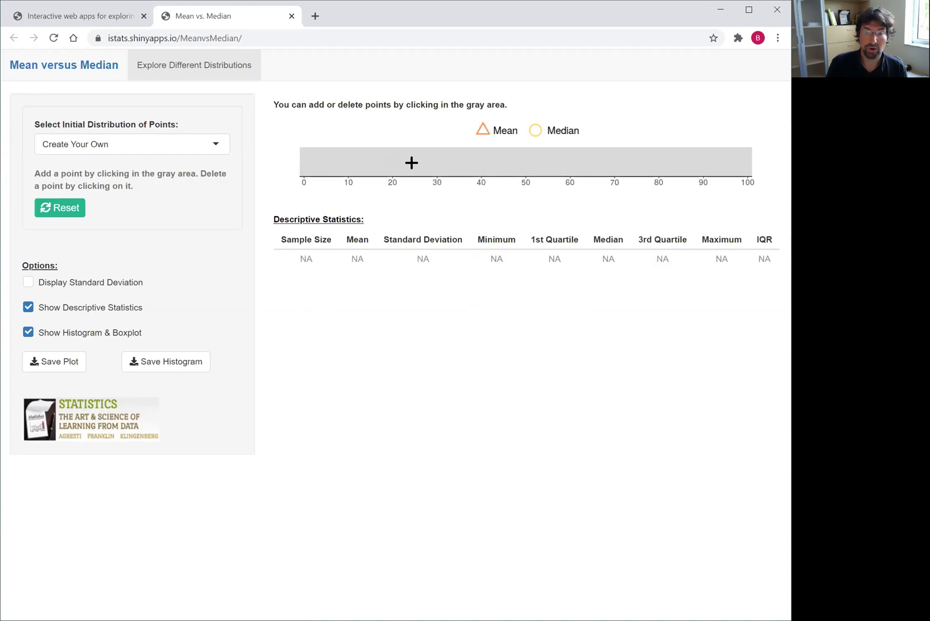
click(408, 163)
click(510, 162)
click(605, 163)
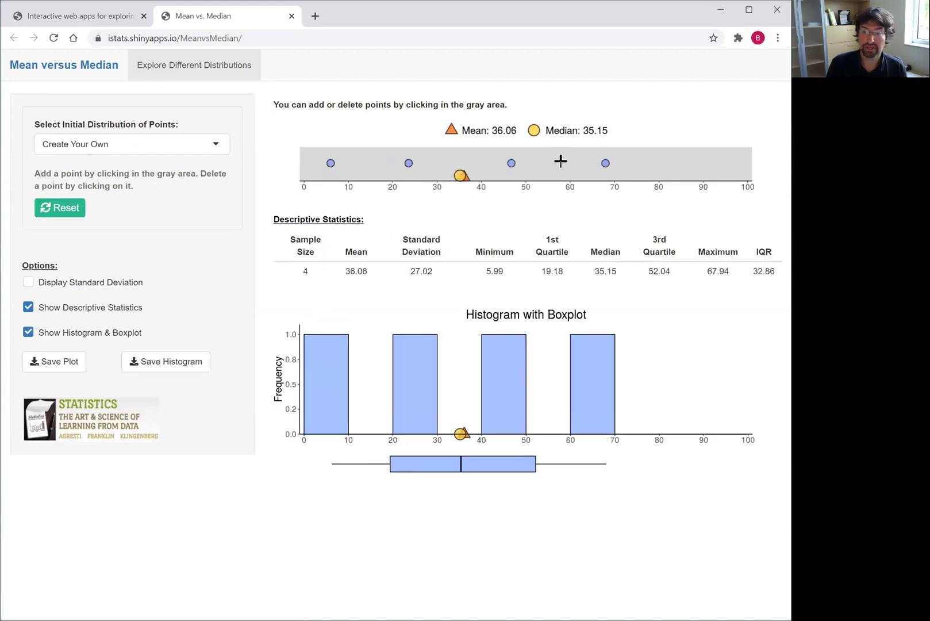
click(565, 162)
click(550, 163)
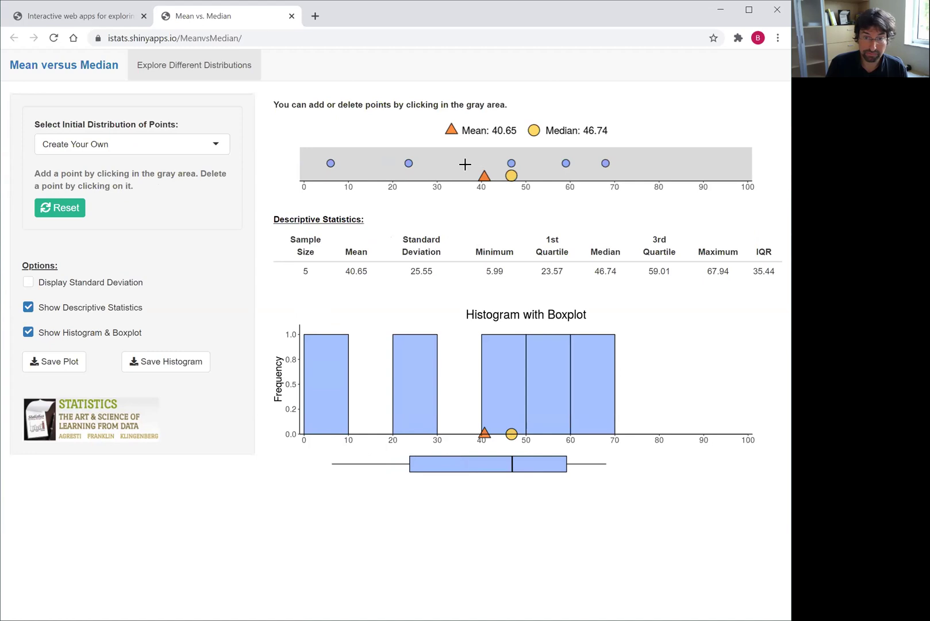
click(466, 162)
click(420, 163)
click(384, 163)
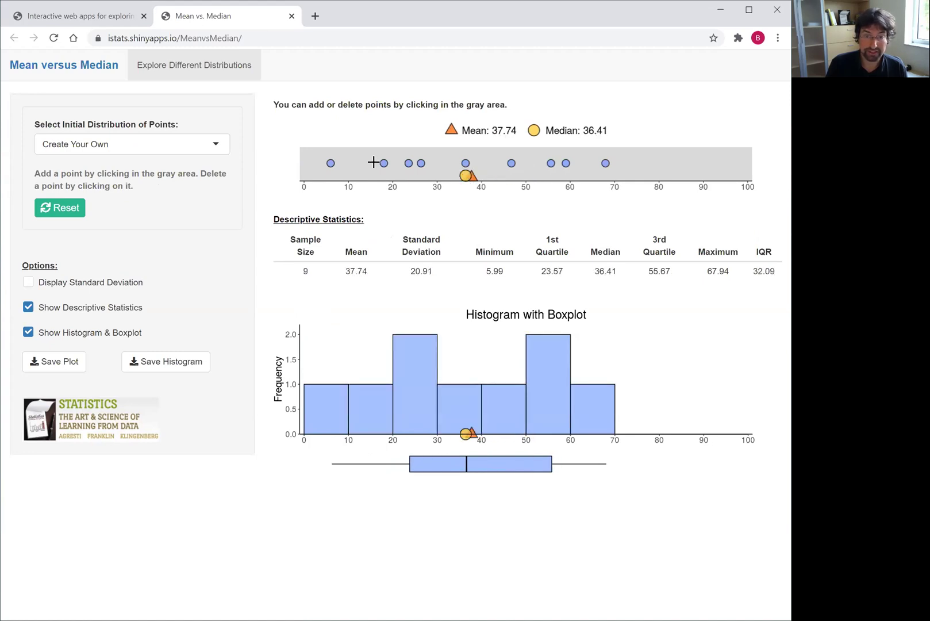
click(363, 162)
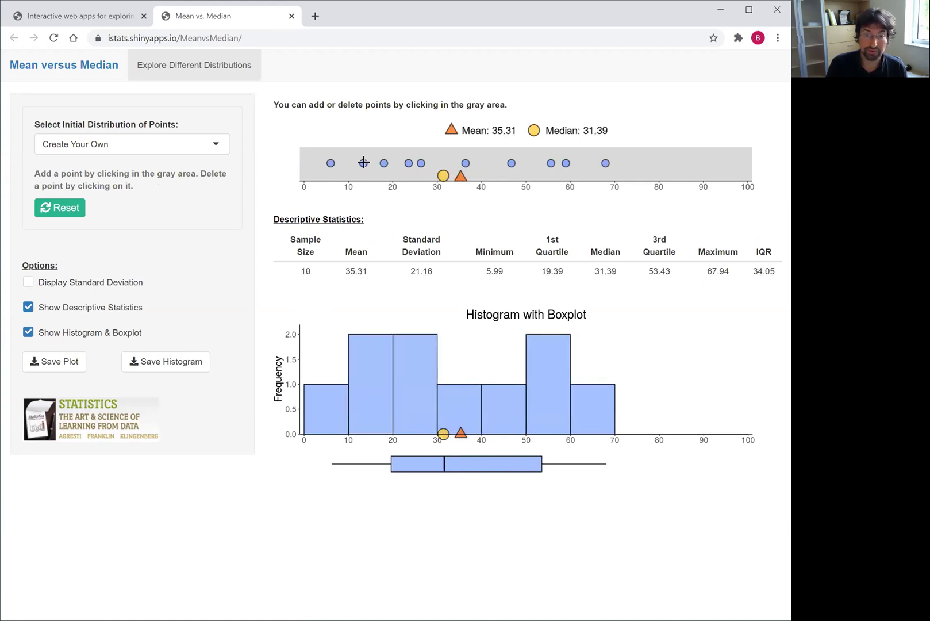
click(363, 163)
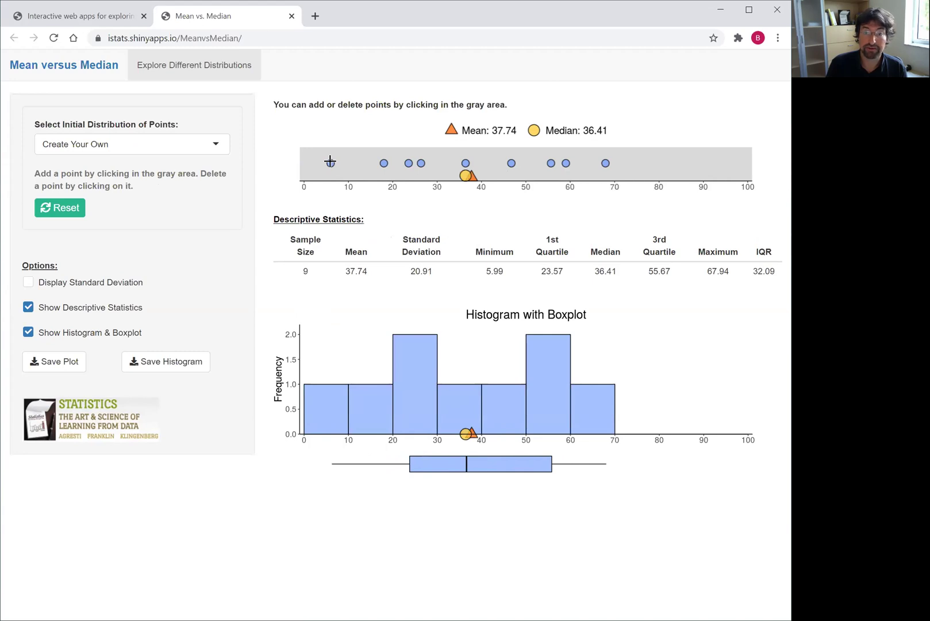
click(330, 161)
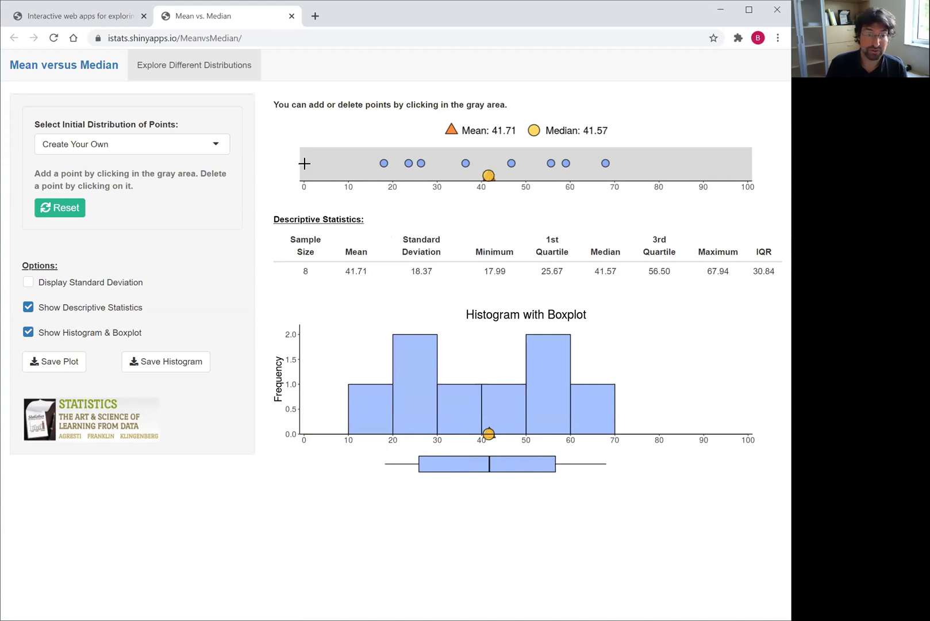
Clear all points and place new ones near 10, 13.5, 18.4, 22.3, 16.9 and 20.8.
click(61, 208)
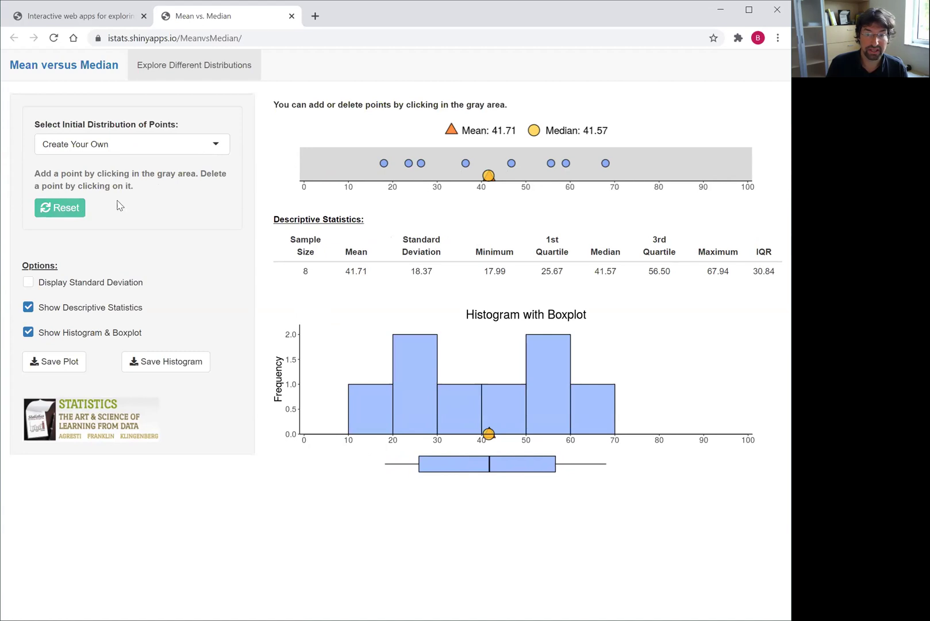
click(349, 161)
click(363, 162)
click(384, 162)
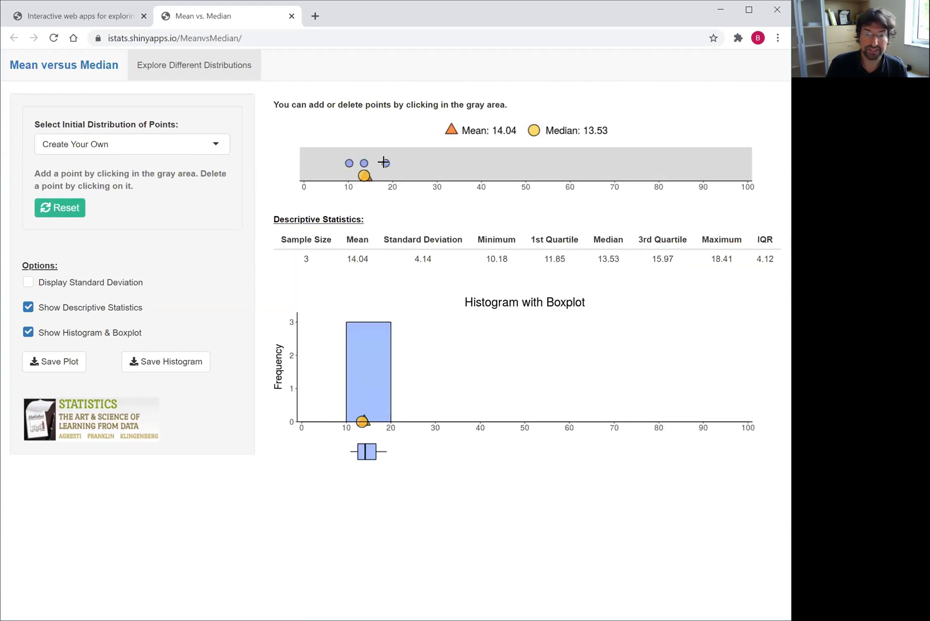
click(403, 162)
click(378, 162)
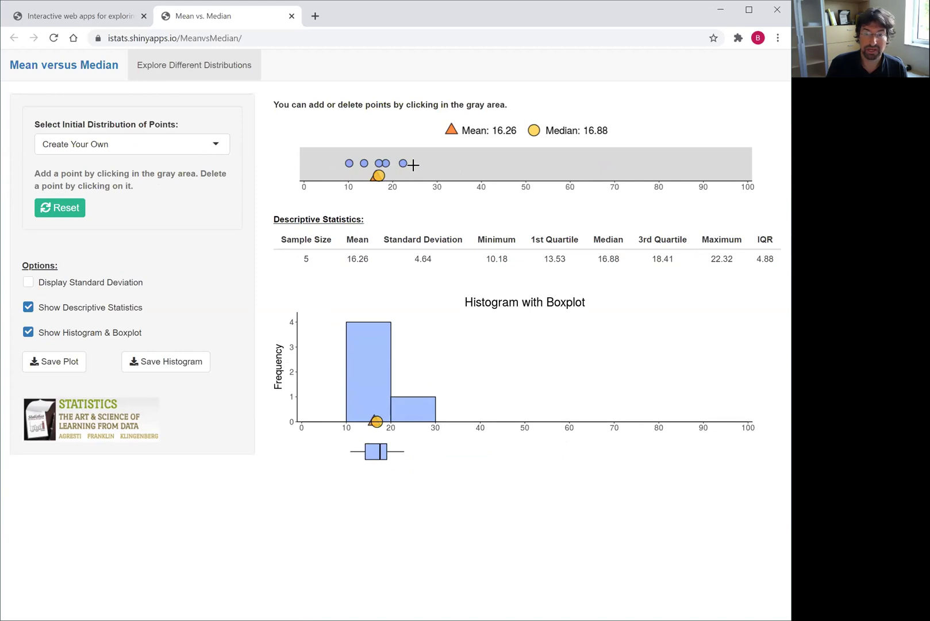
click(414, 165)
Add more points near 23, 24.7, 26.9, 14, 17.5 and 25.3.
click(424, 162)
click(406, 166)
click(396, 168)
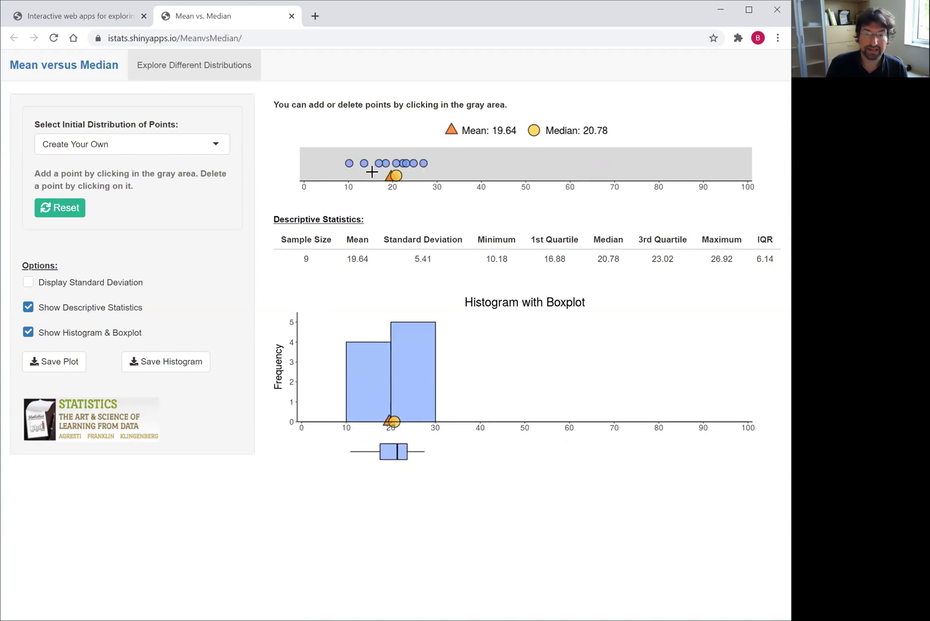
click(357, 166)
click(372, 165)
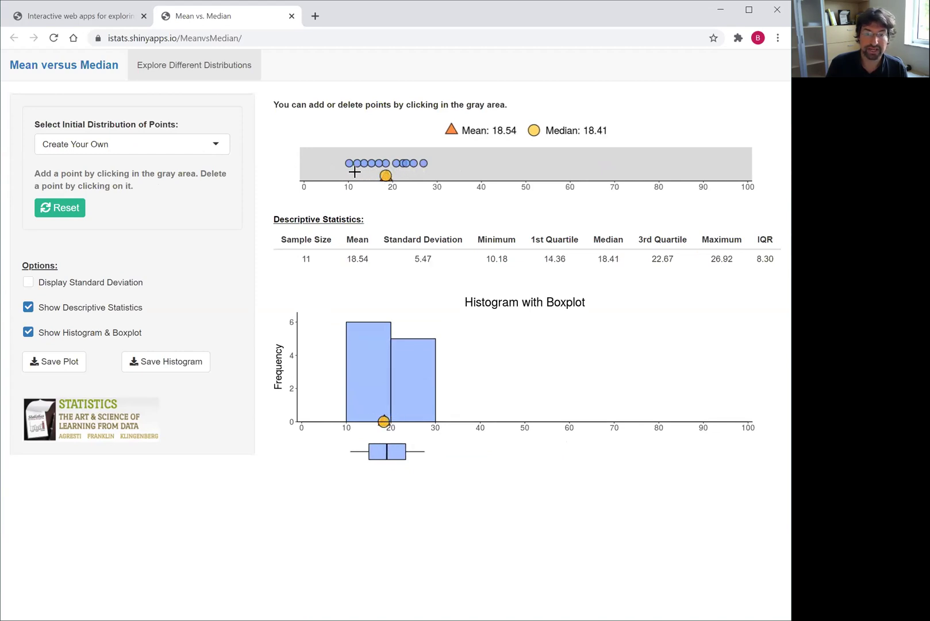
click(416, 168)
Remove the point near 13.5 and add points near 13.8 and 12.4.
click(362, 161)
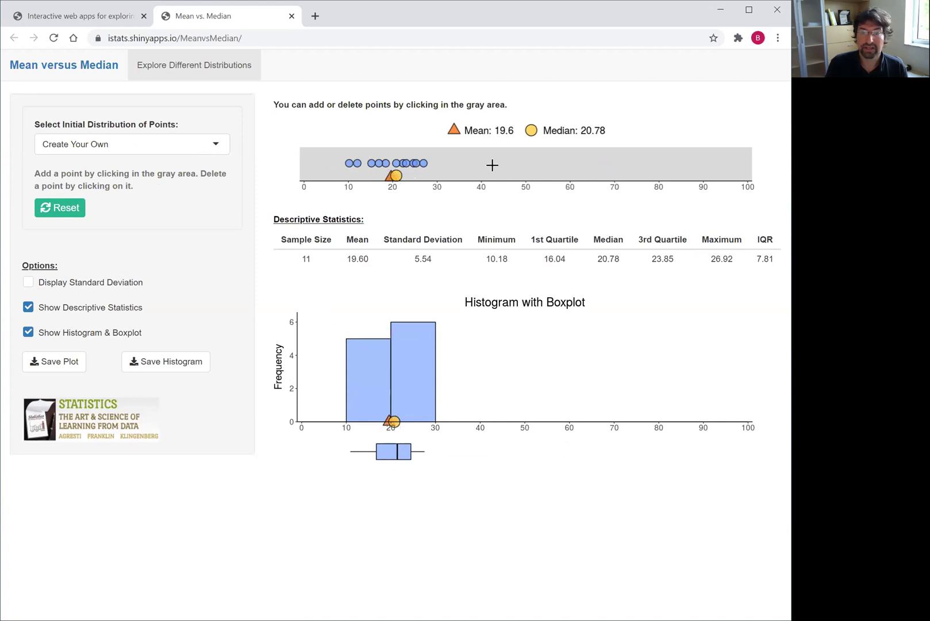
click(365, 158)
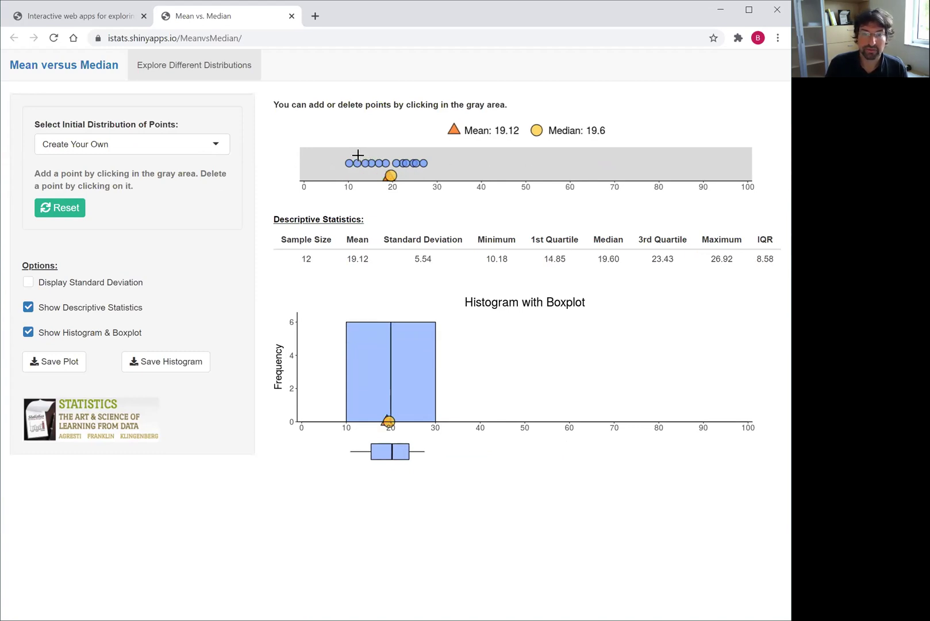
click(358, 156)
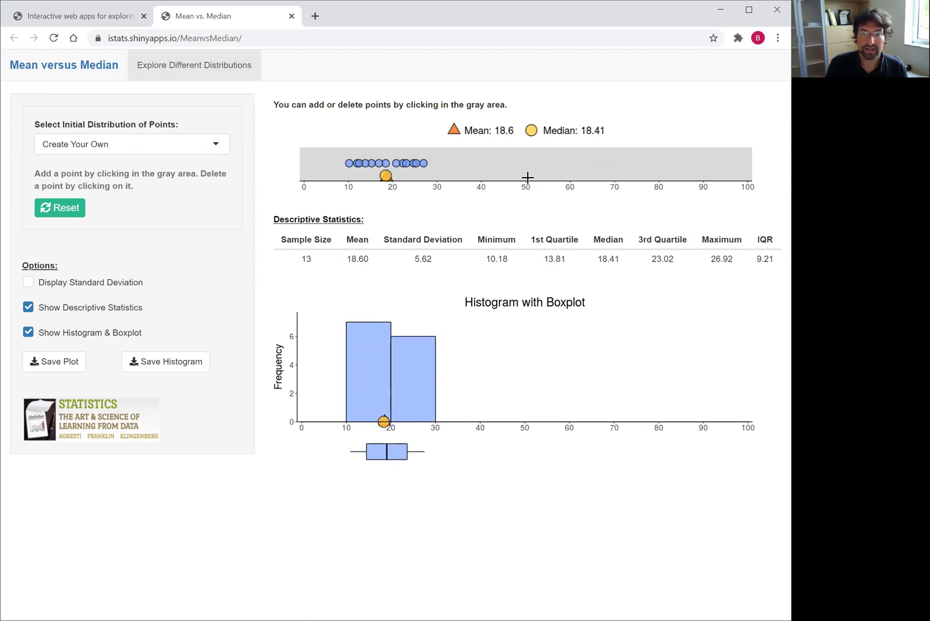
click(739, 163)
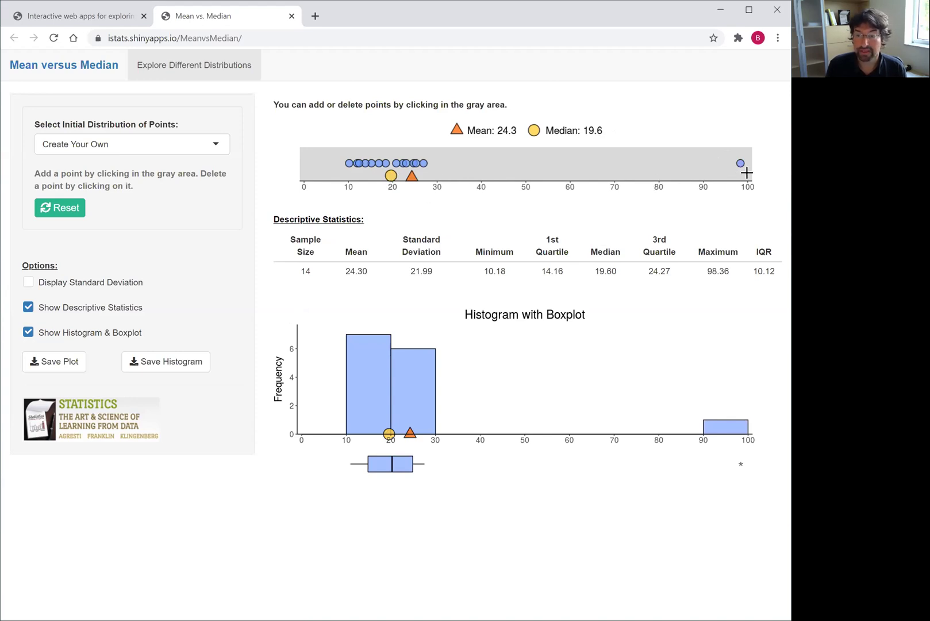
click(739, 162)
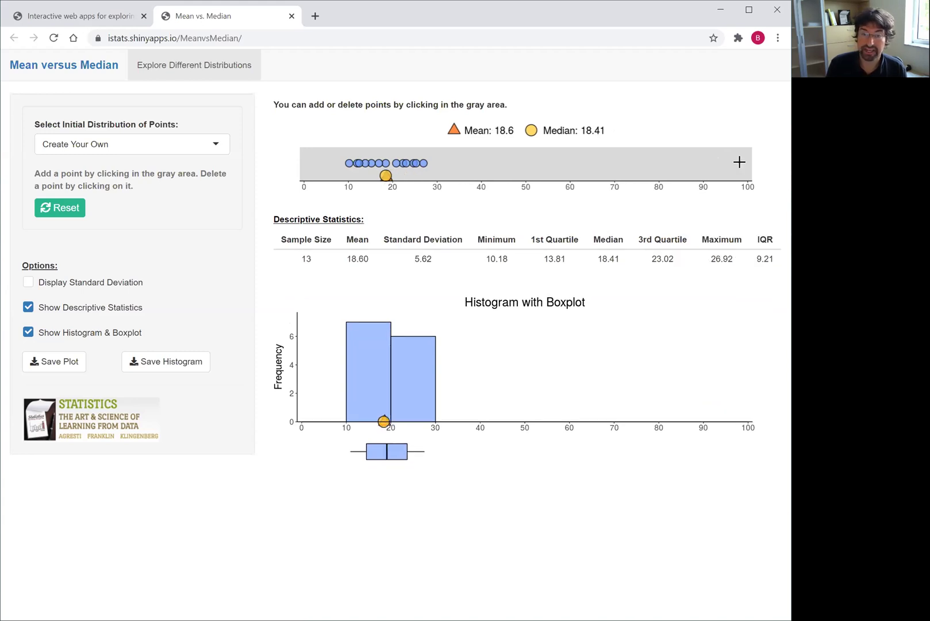
click(739, 162)
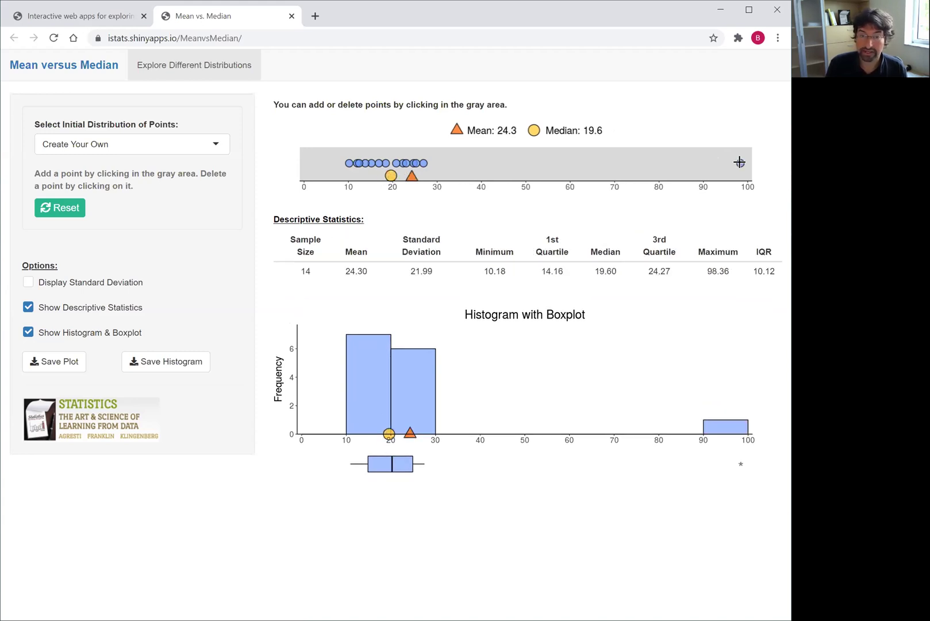
click(739, 162)
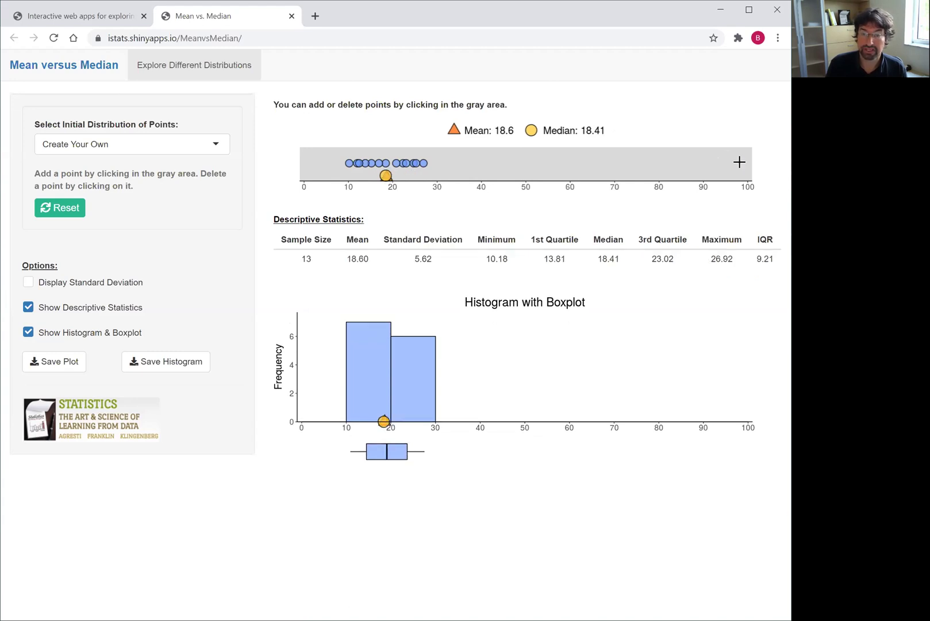
click(739, 162)
click(739, 162)
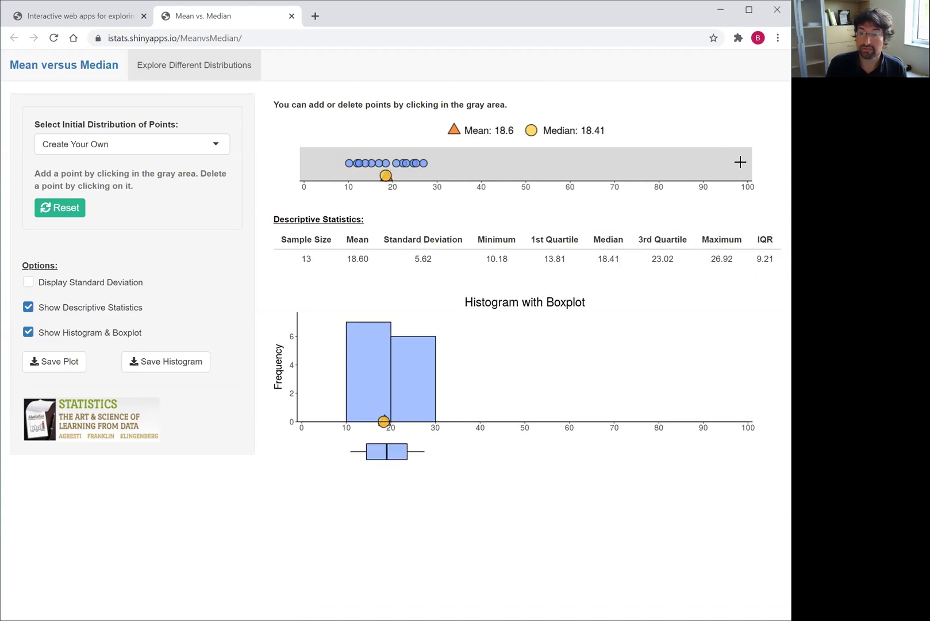
click(739, 162)
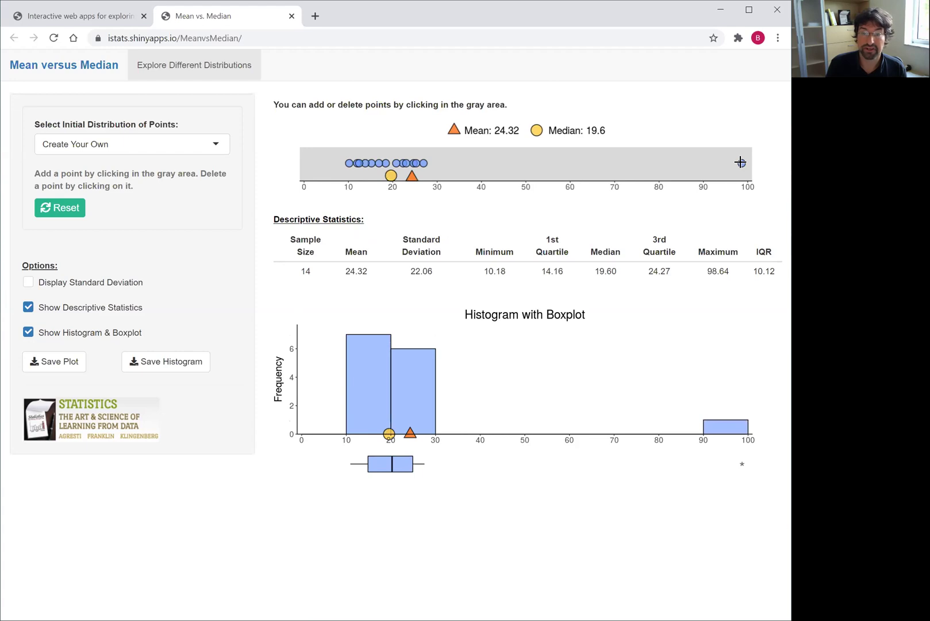
click(740, 162)
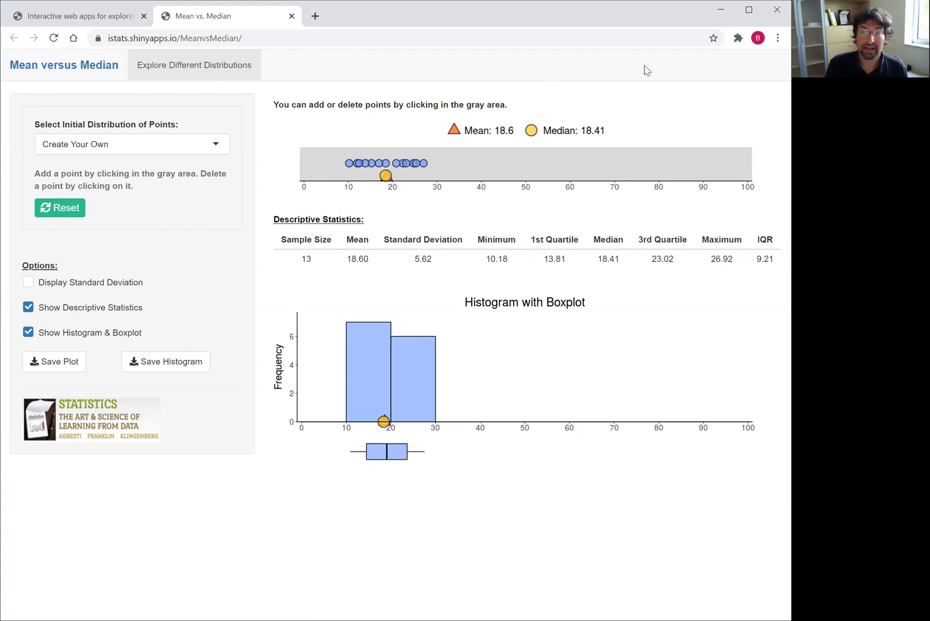